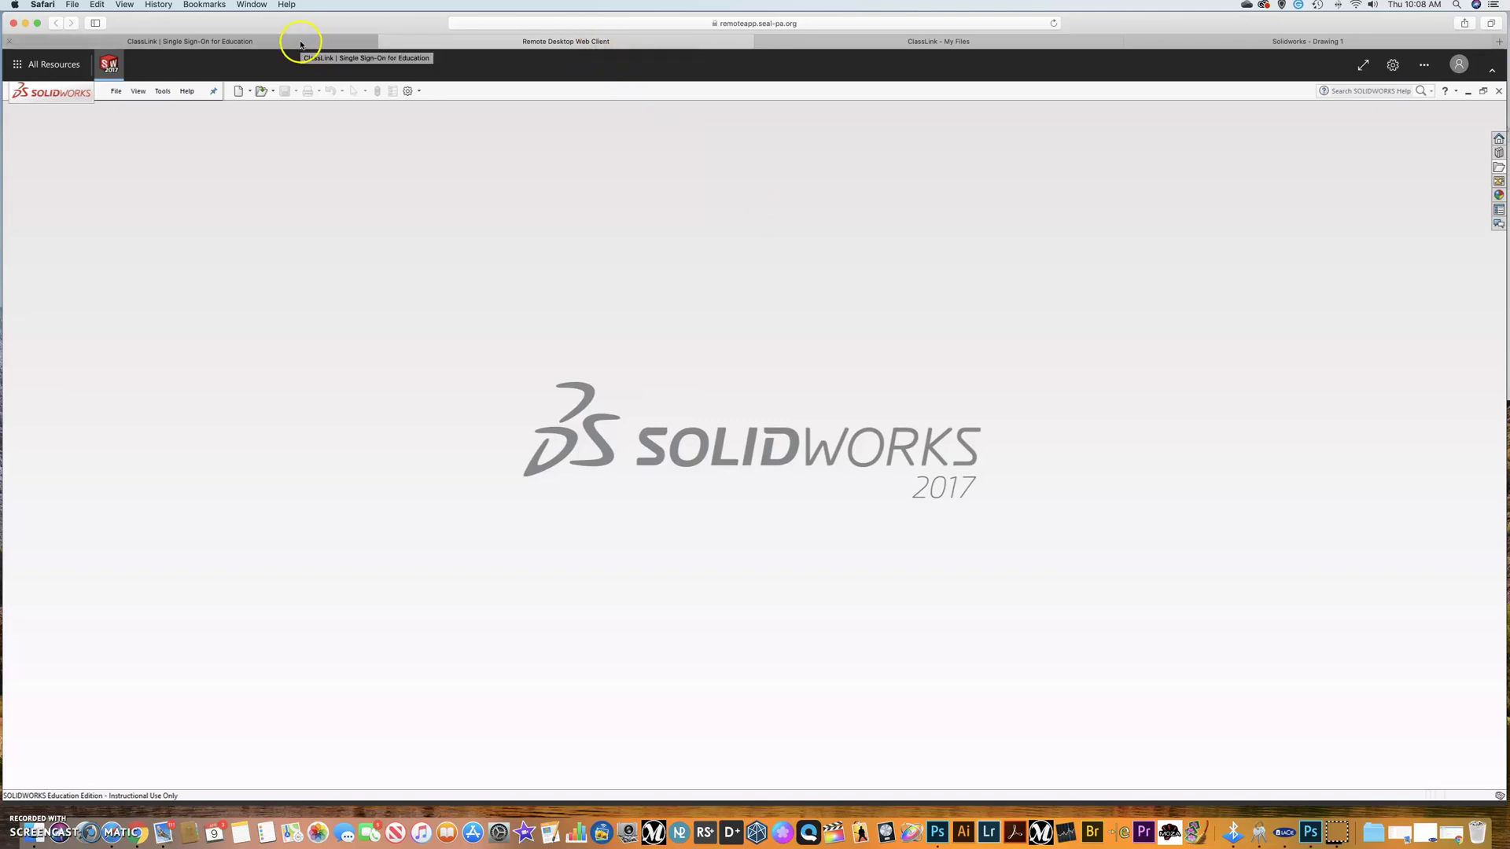
# Return to the SOLIDWORKS 2017 session through the remote desktop resources page.
pyautogui.click(31, 64)
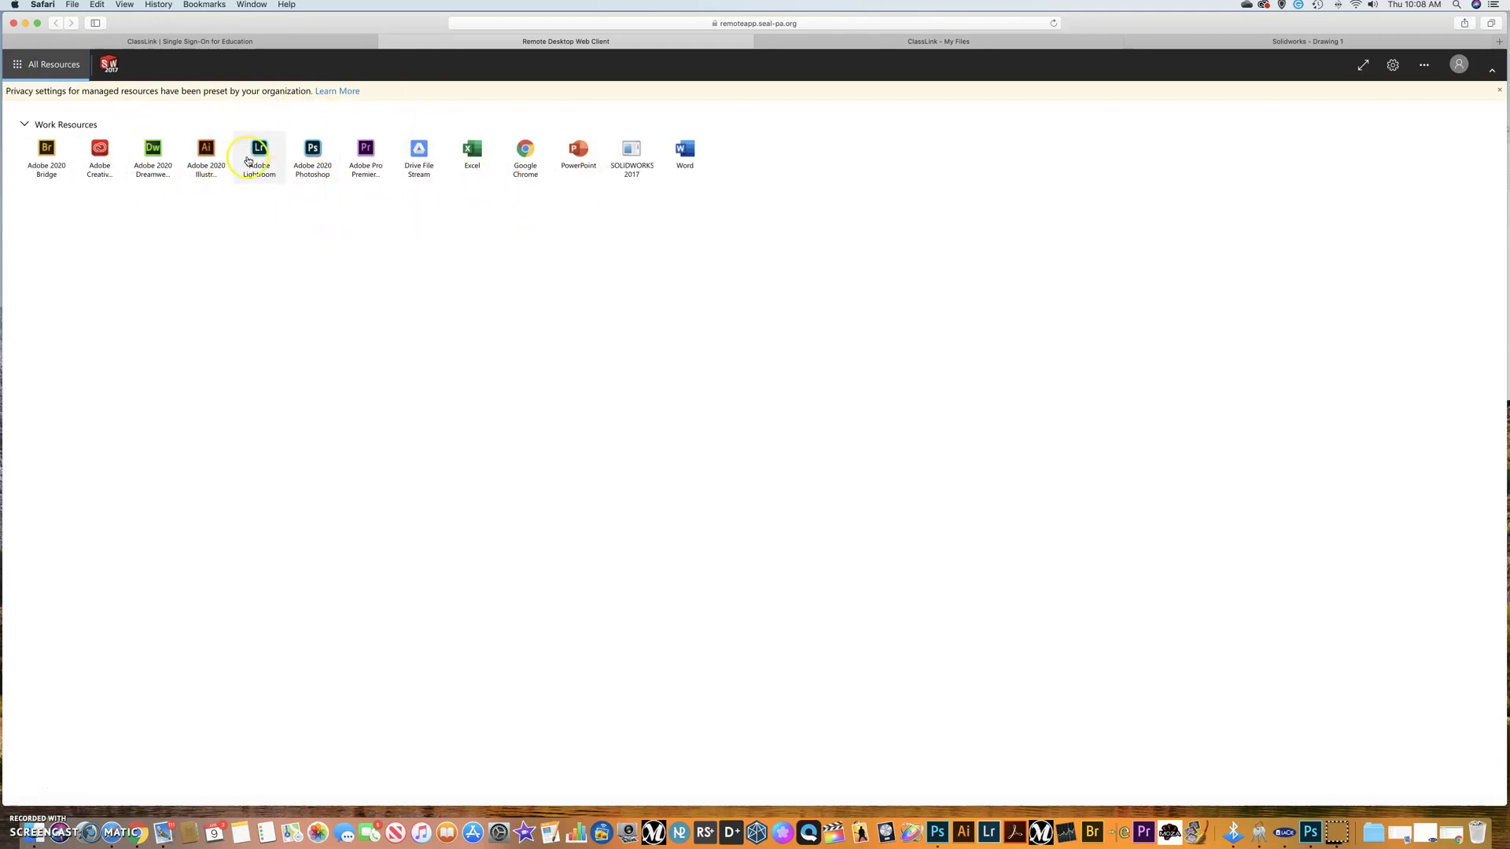
pyautogui.click(833, 46)
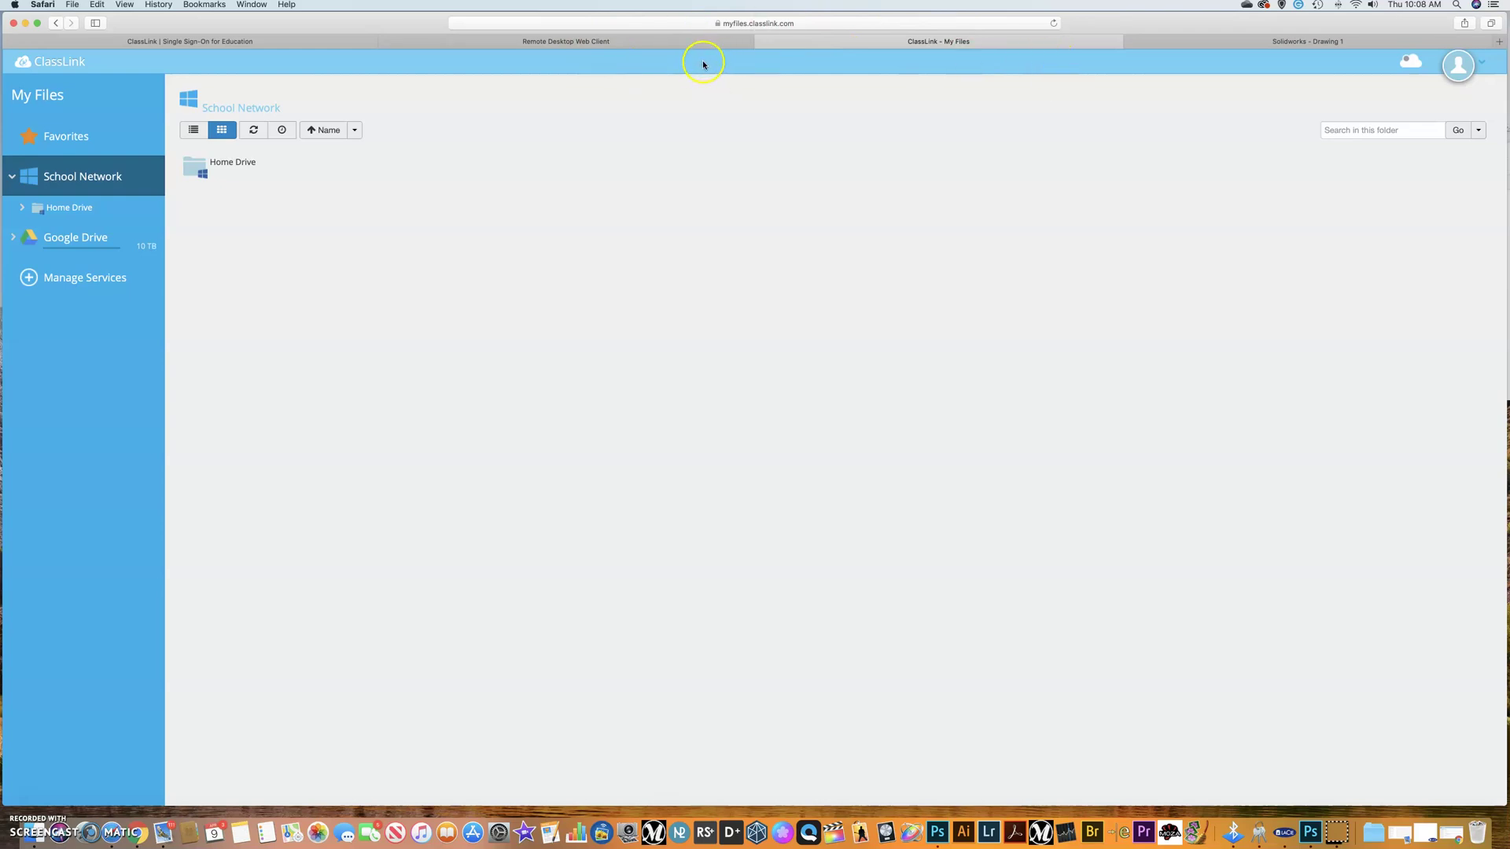
pyautogui.click(630, 44)
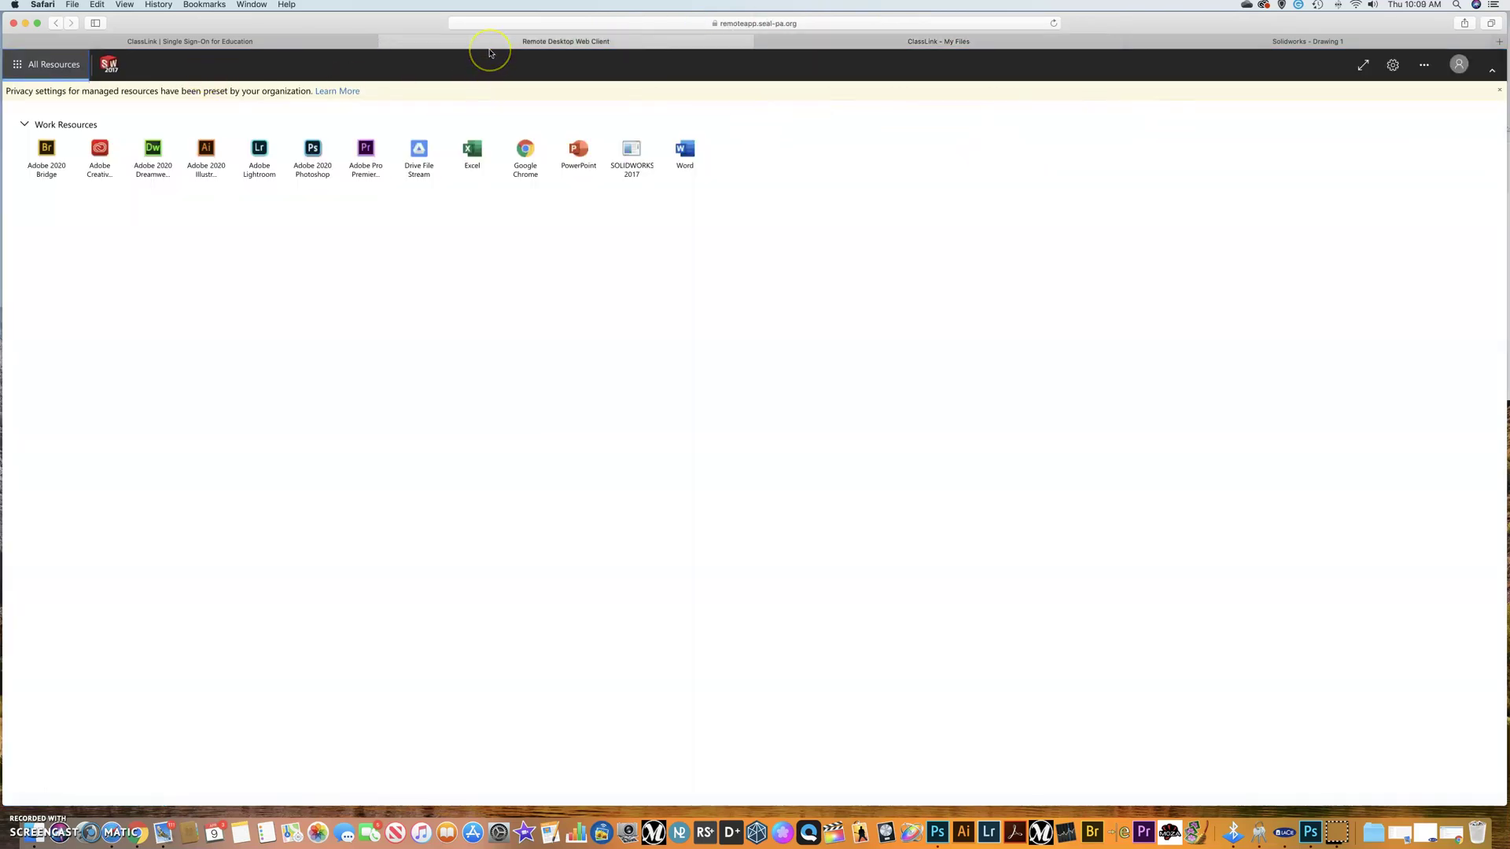
pyautogui.click(109, 66)
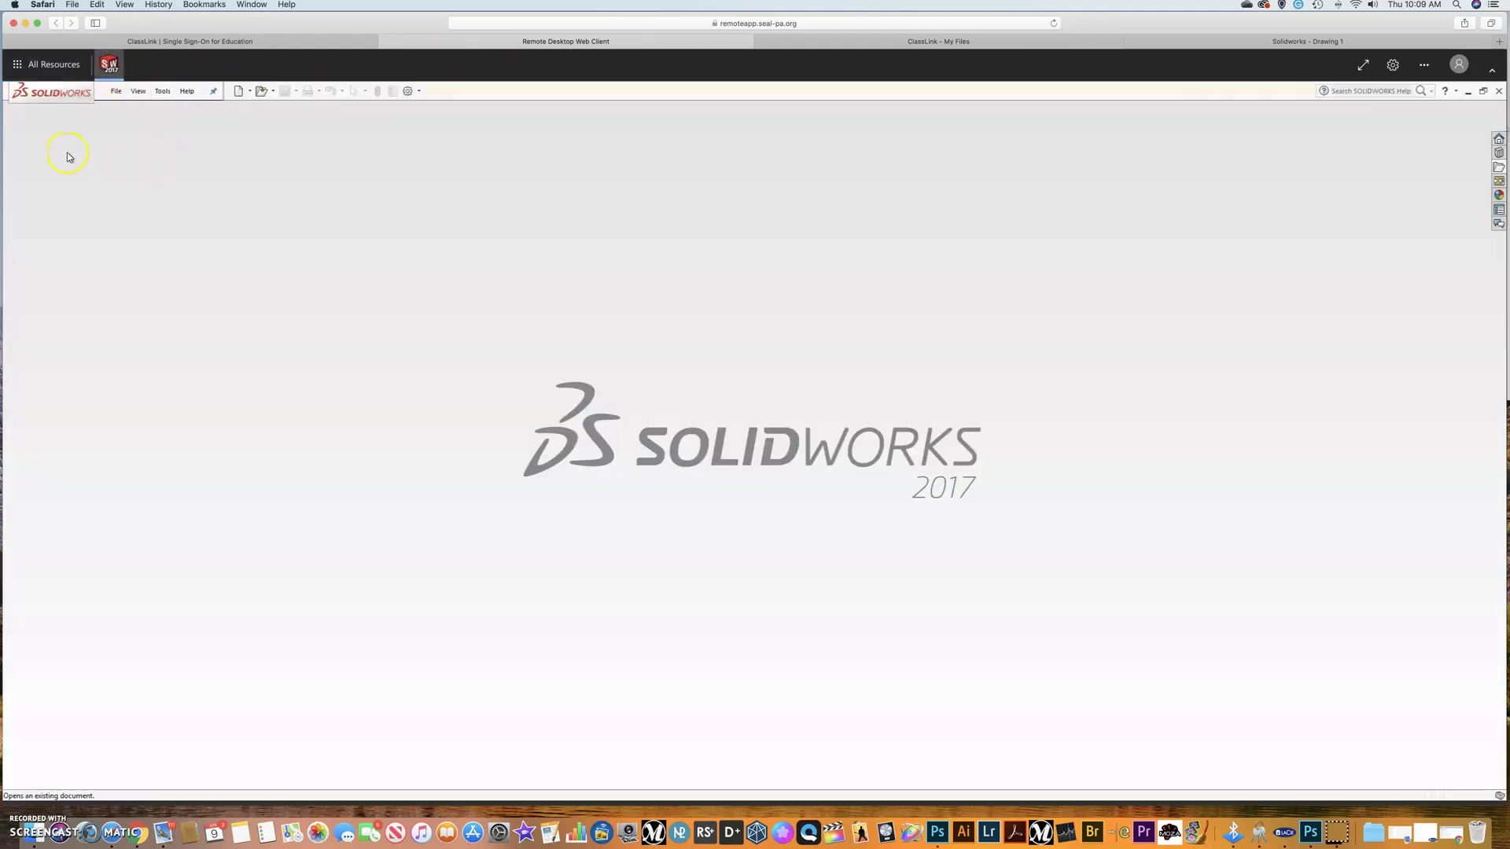
# Check the Open dialog's navigation pane for a Google Drive location, cancel, and switch to the Classroom assignment.
pyautogui.click(116, 91)
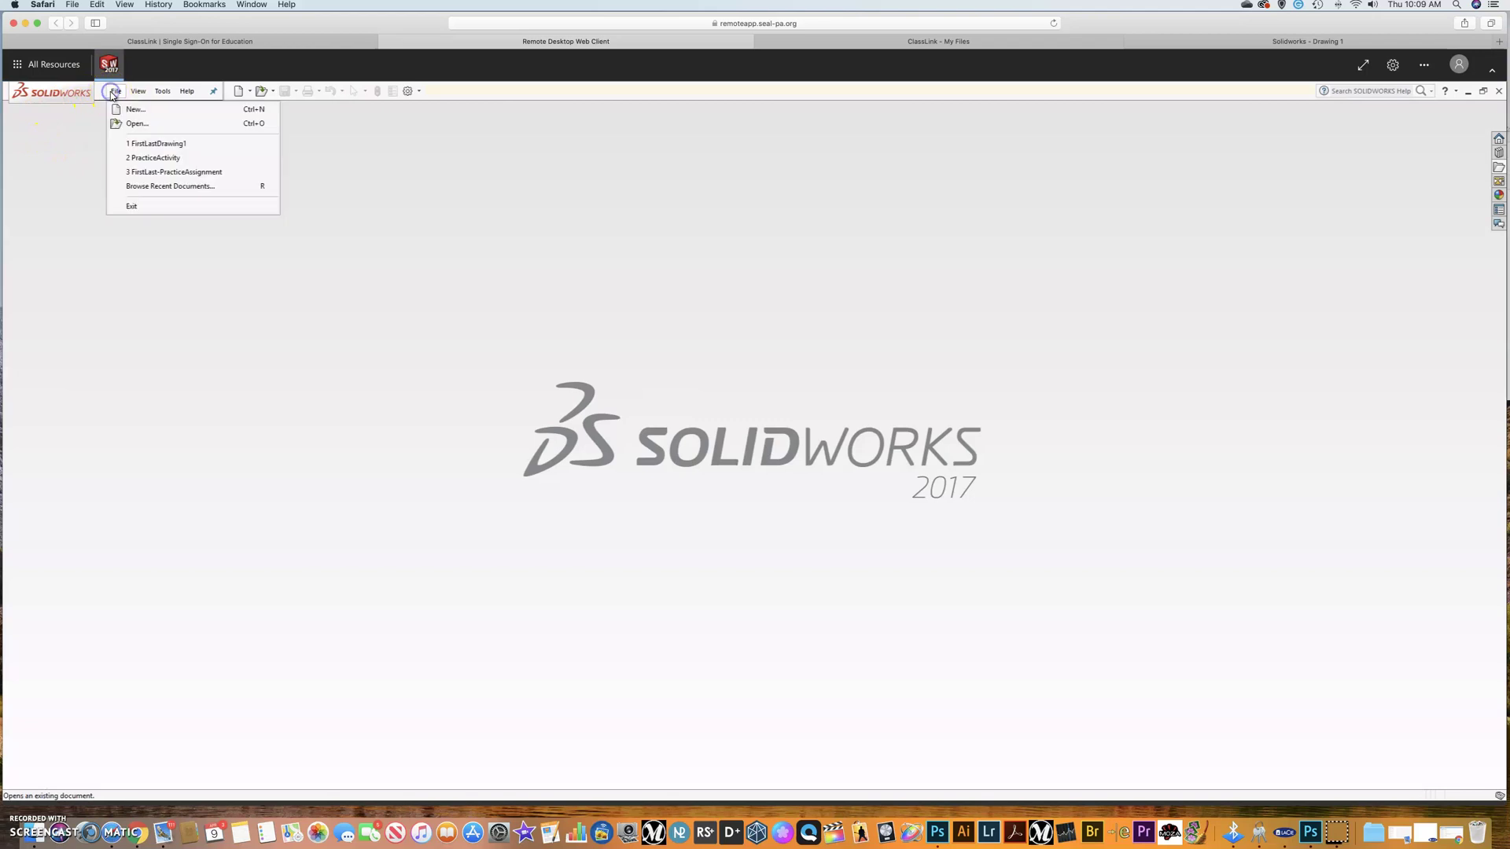
pyautogui.click(123, 124)
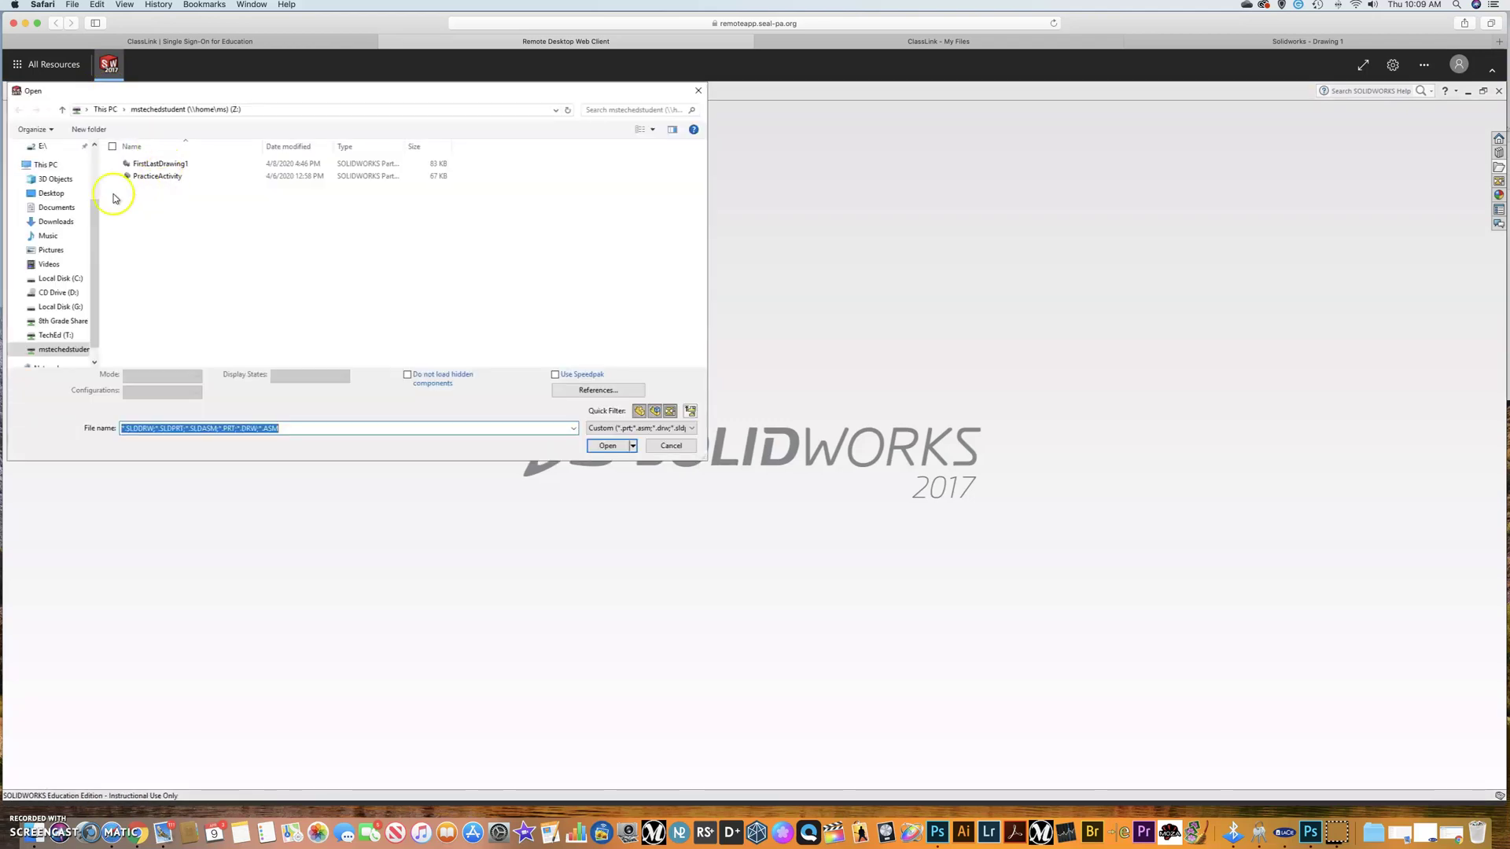
pyautogui.scroll(-1, 71, 337)
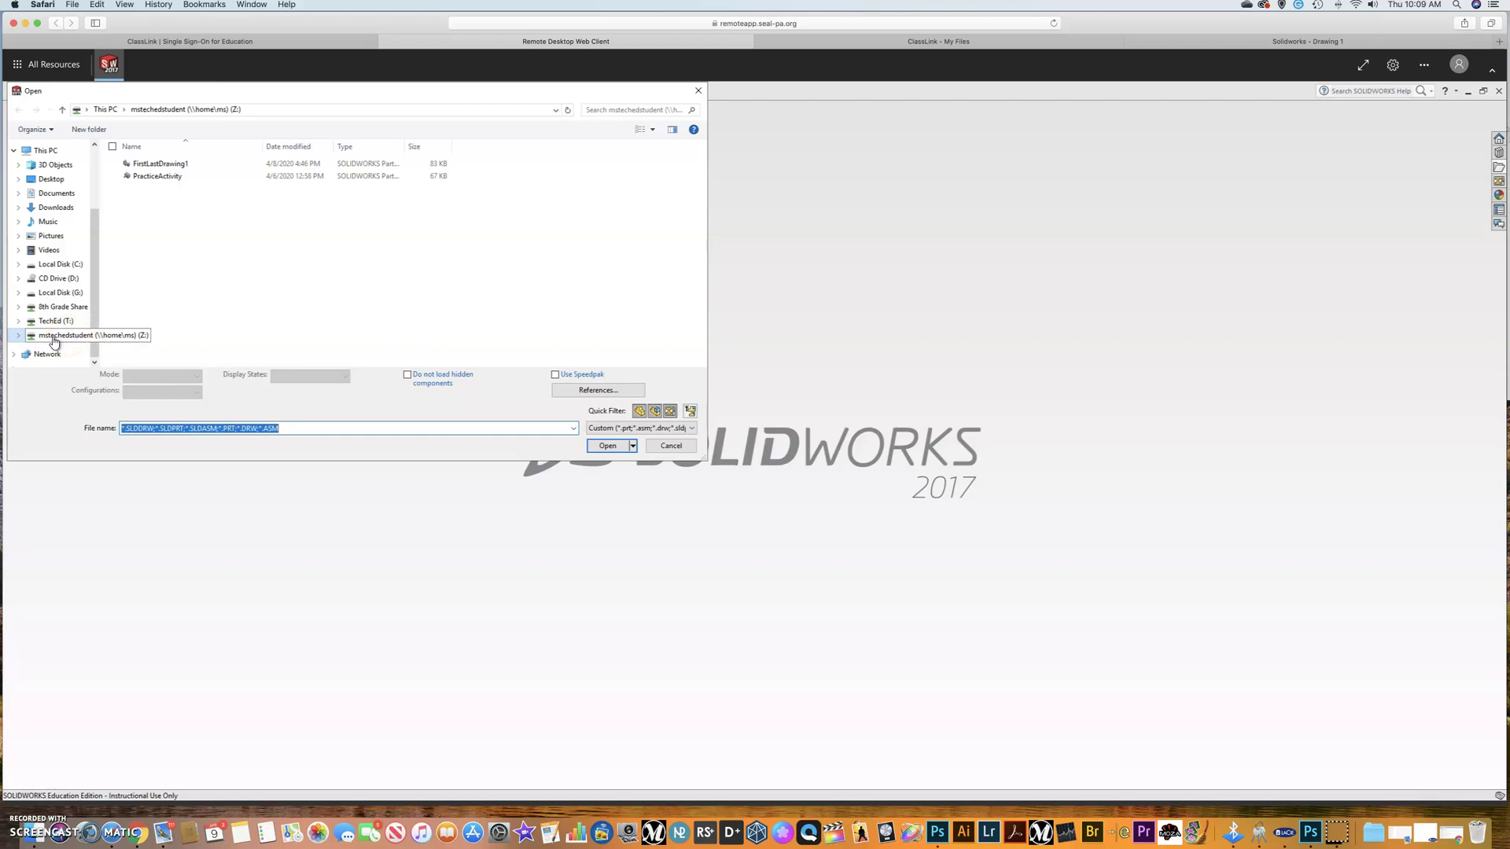
pyautogui.click(75, 340)
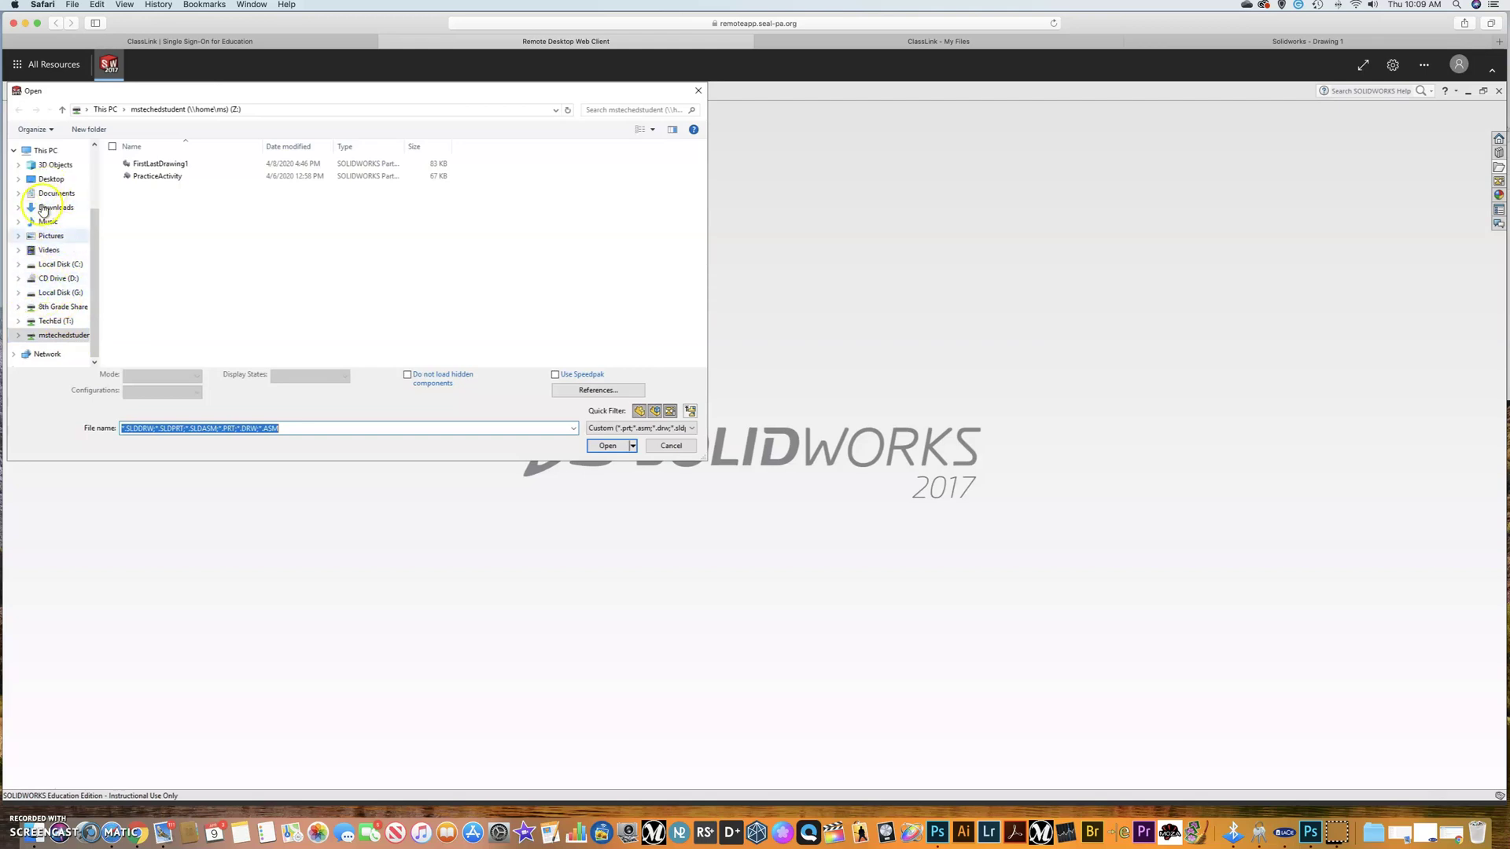
pyautogui.click(671, 446)
pyautogui.click(1196, 41)
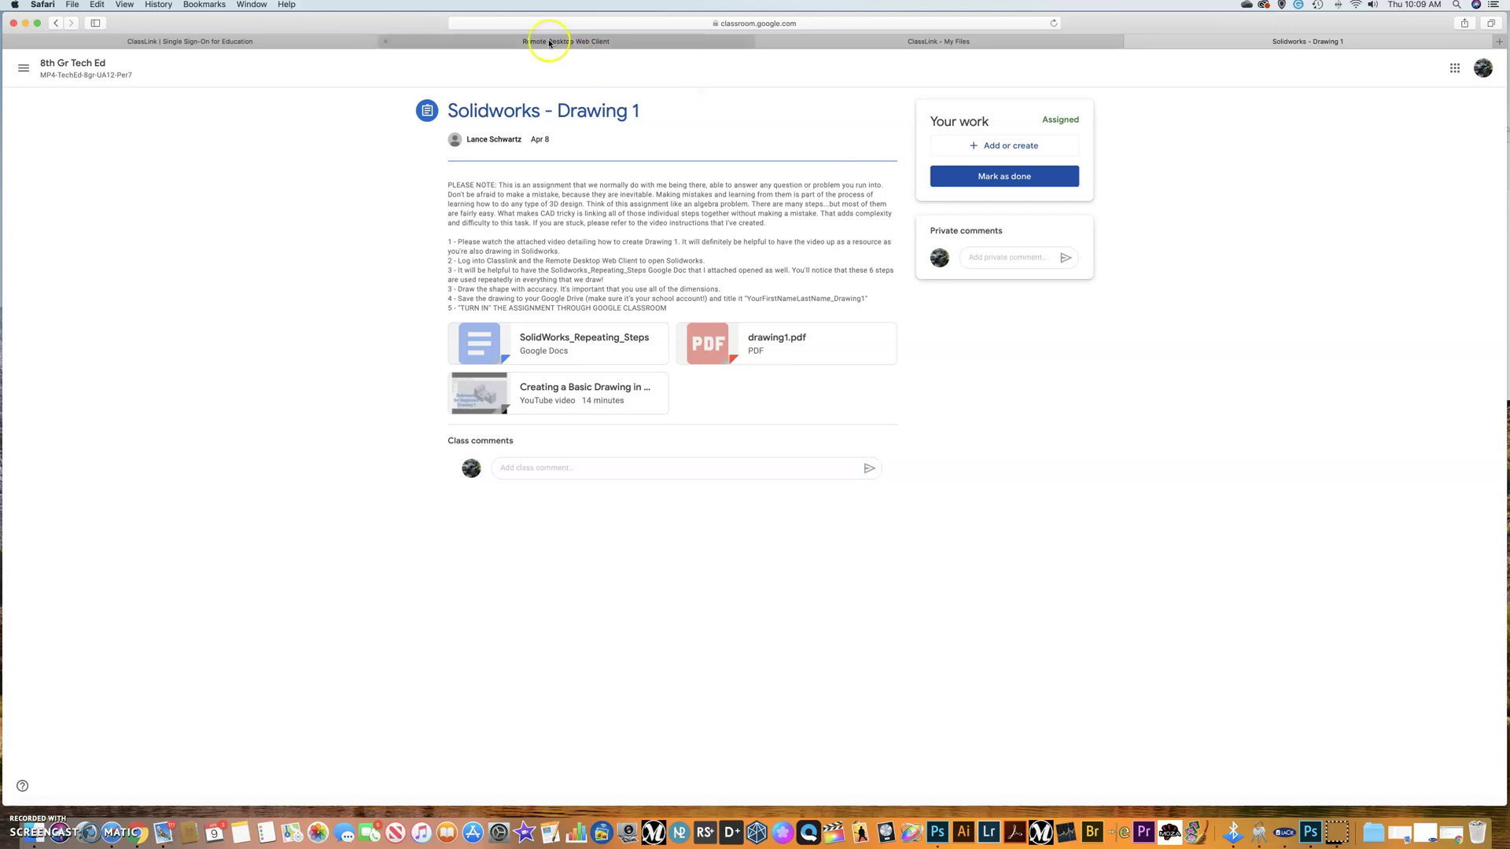
# Bring the SOLIDWORKS Education Edition window forward in the remote desktop session.
pyautogui.click(628, 41)
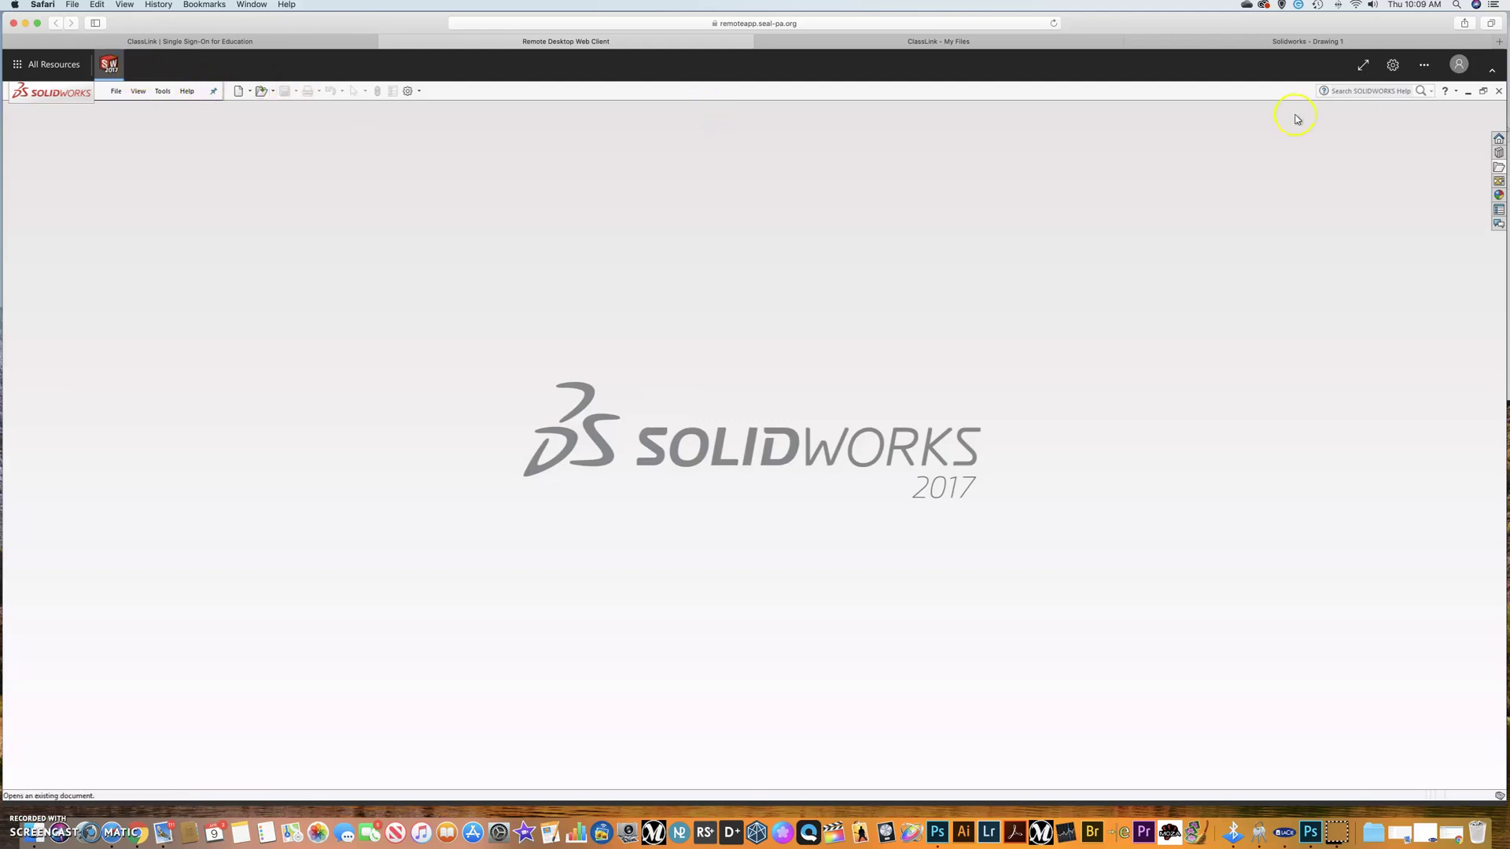
pyautogui.click(99, 72)
pyautogui.click(111, 91)
pyautogui.click(118, 92)
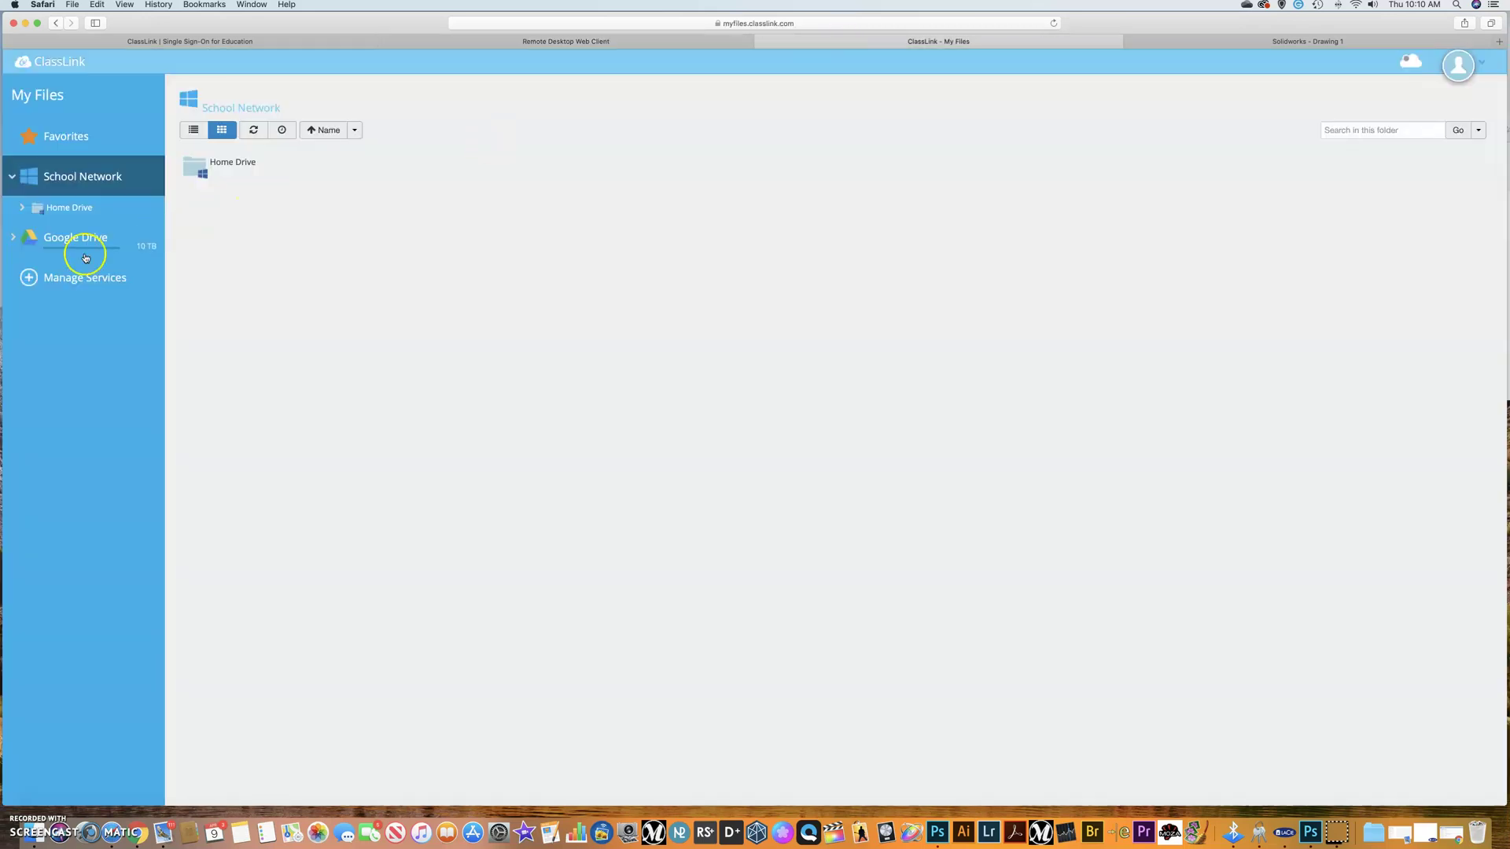
# Review the Google Drive files in ClassLink's cloud storage connections, then disconnect Google Drive.
pyautogui.click(70, 280)
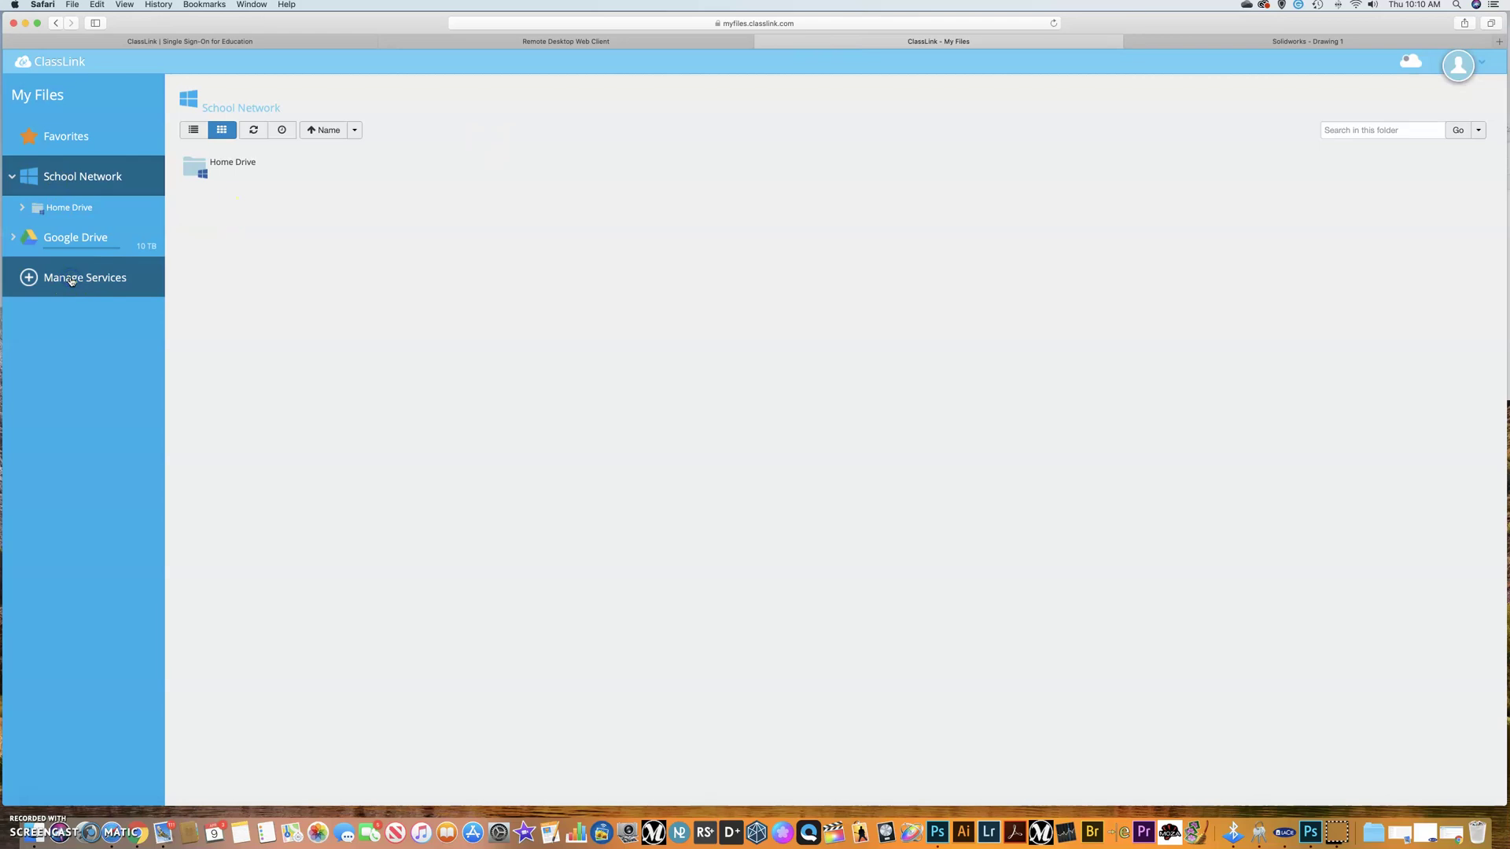
pyautogui.click(28, 279)
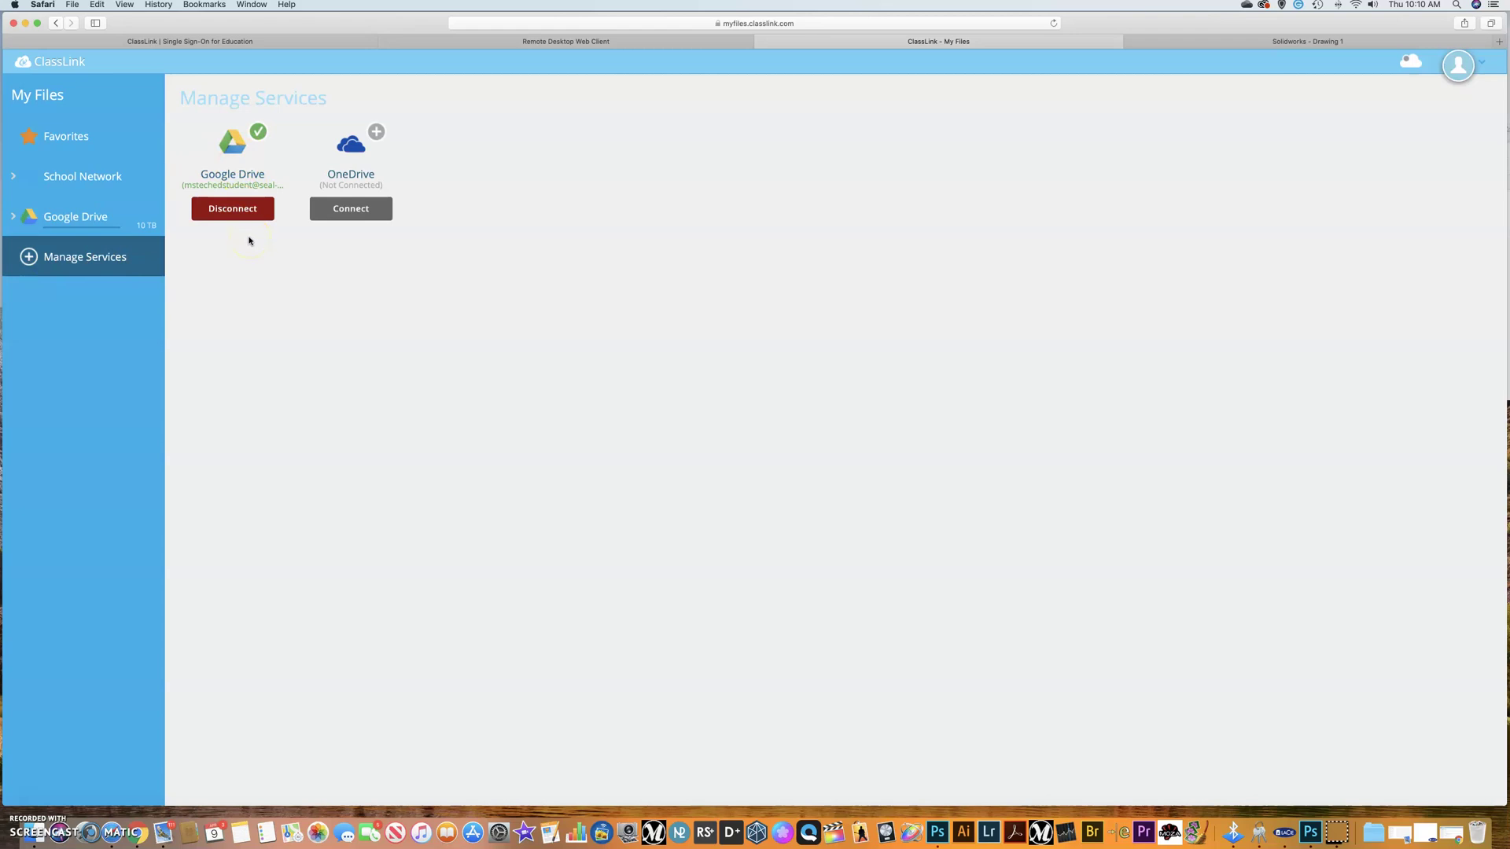
pyautogui.click(102, 226)
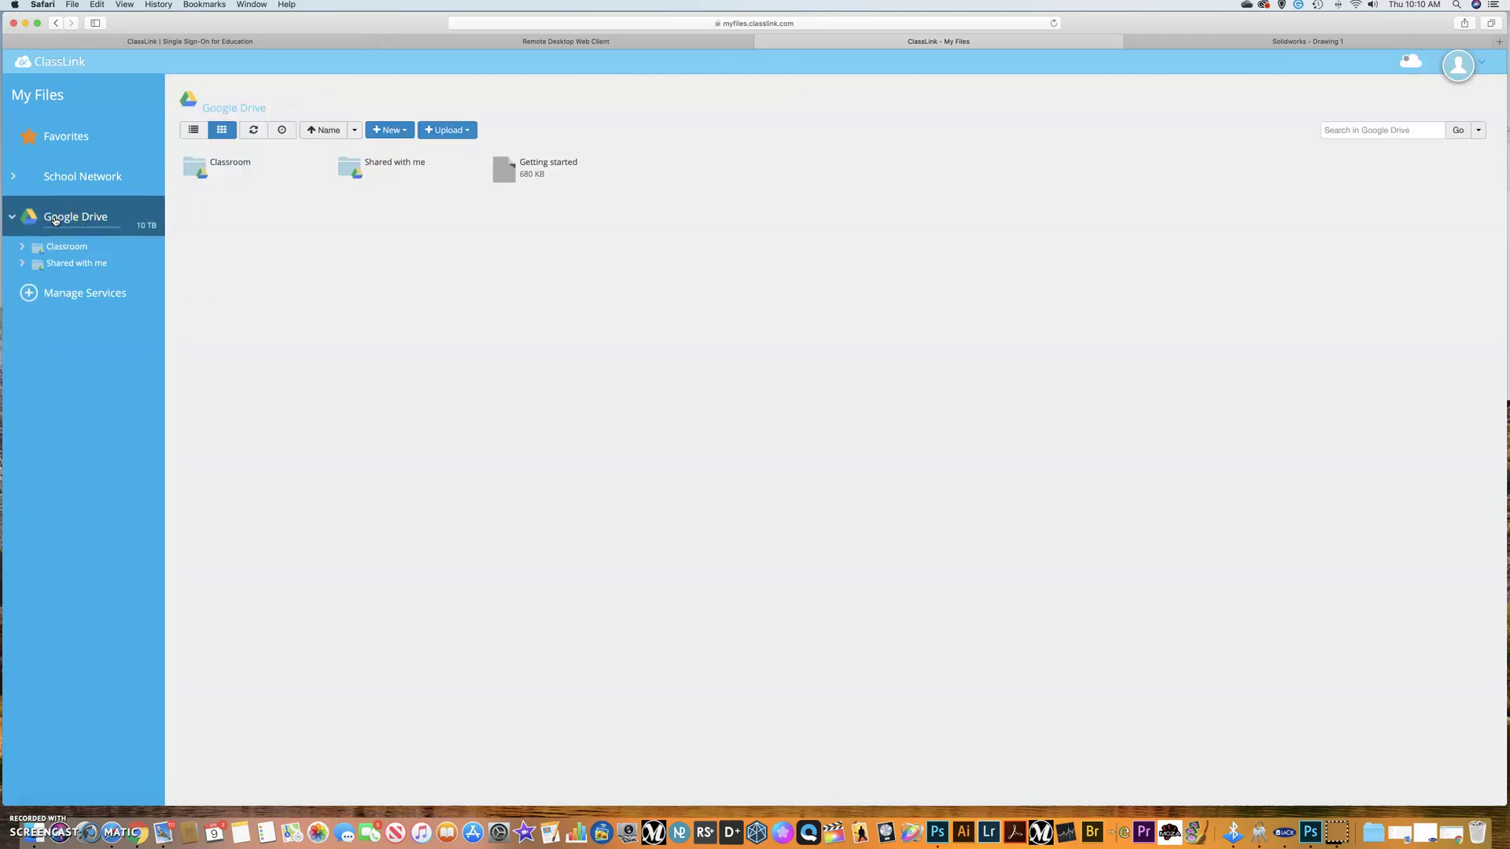
pyautogui.click(217, 173)
pyautogui.click(55, 295)
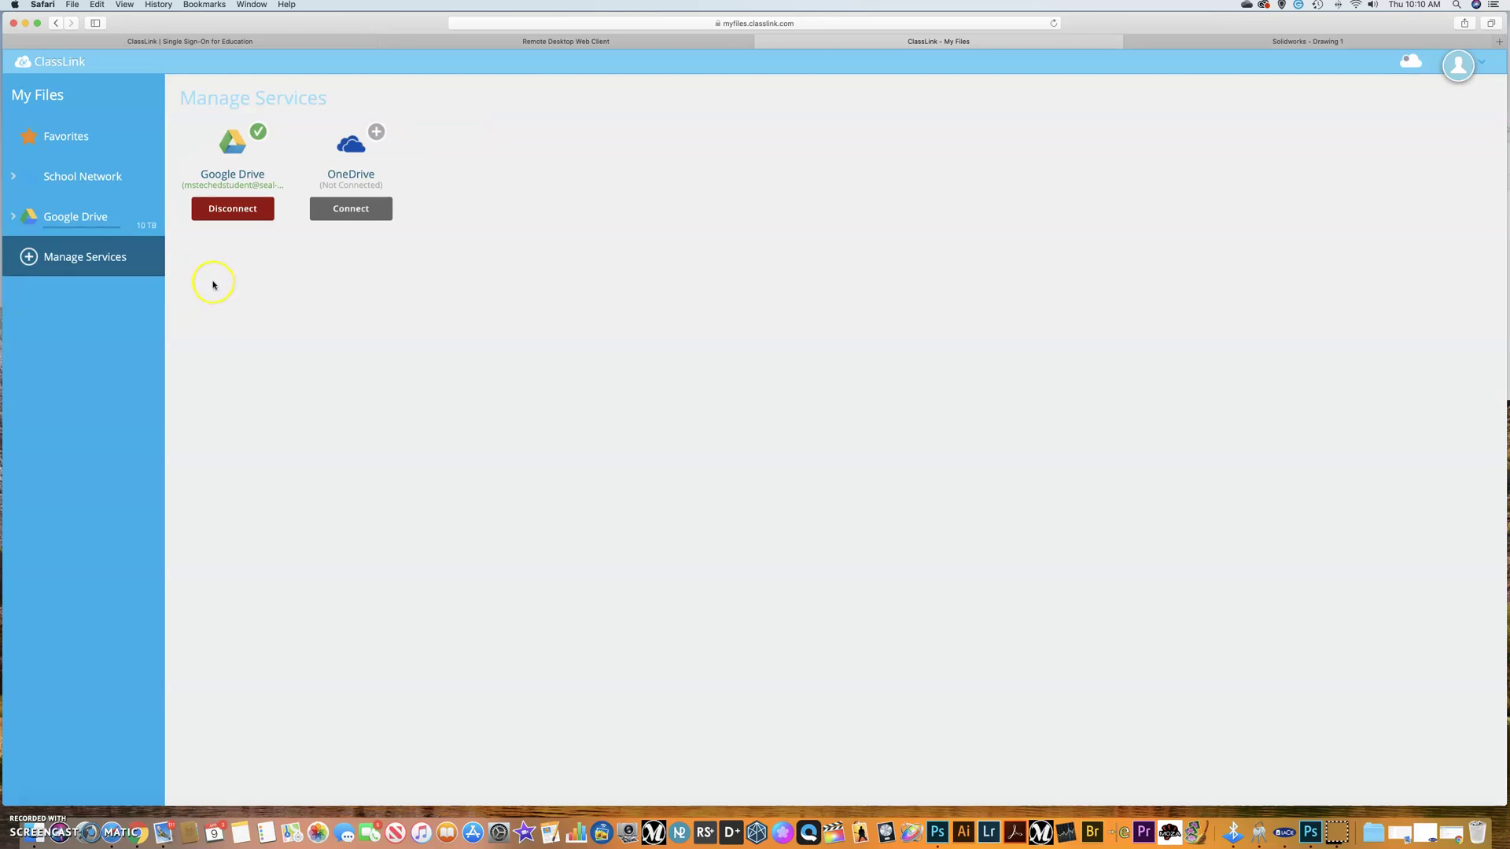
pyautogui.click(223, 208)
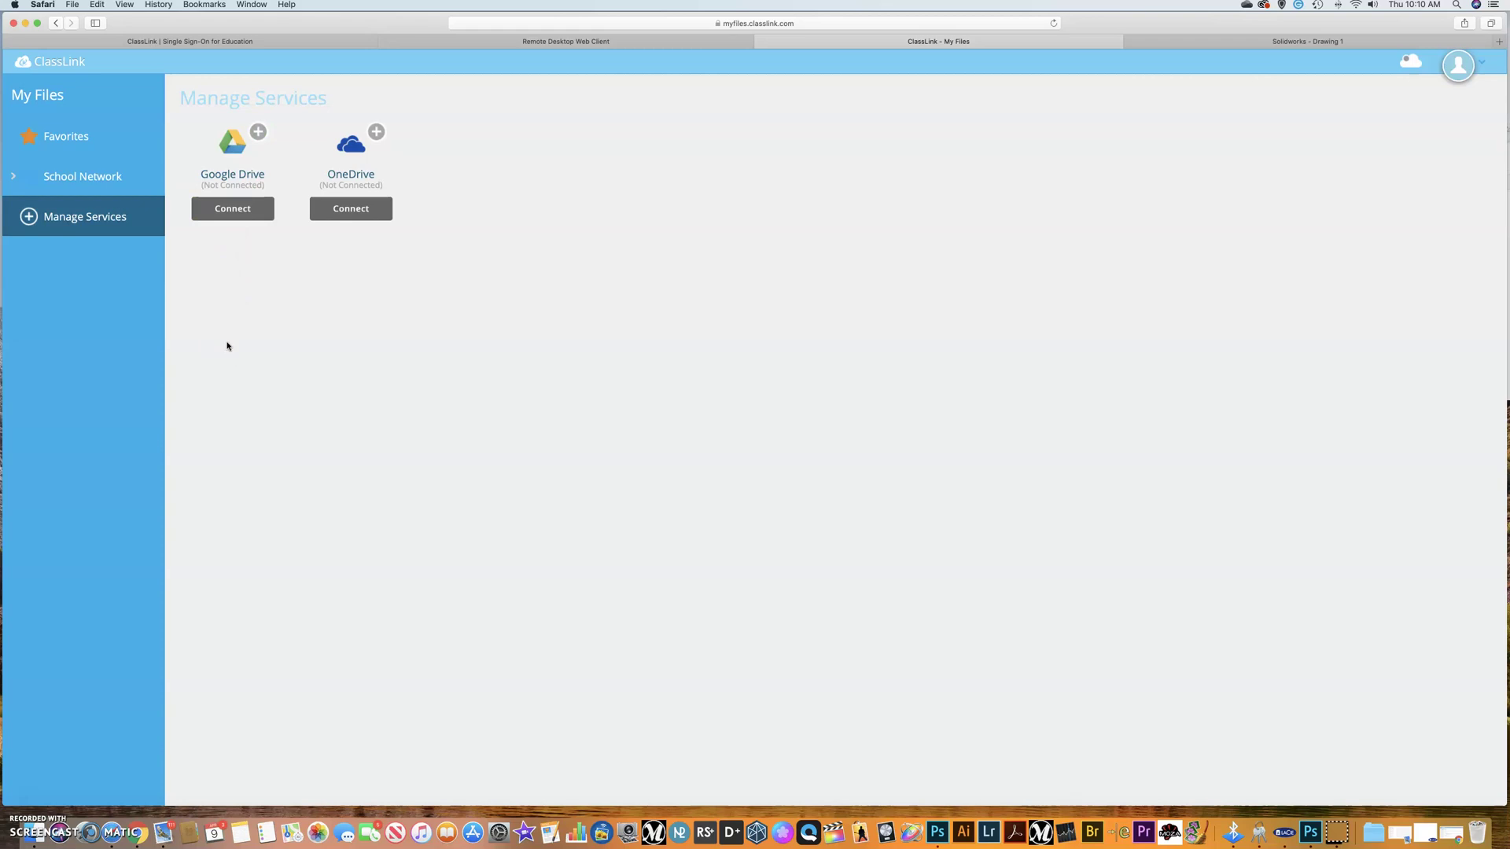
# Reconnect Google Drive in ClassLink using the student school account, then return to the remote desktop resources.
pyautogui.click(233, 209)
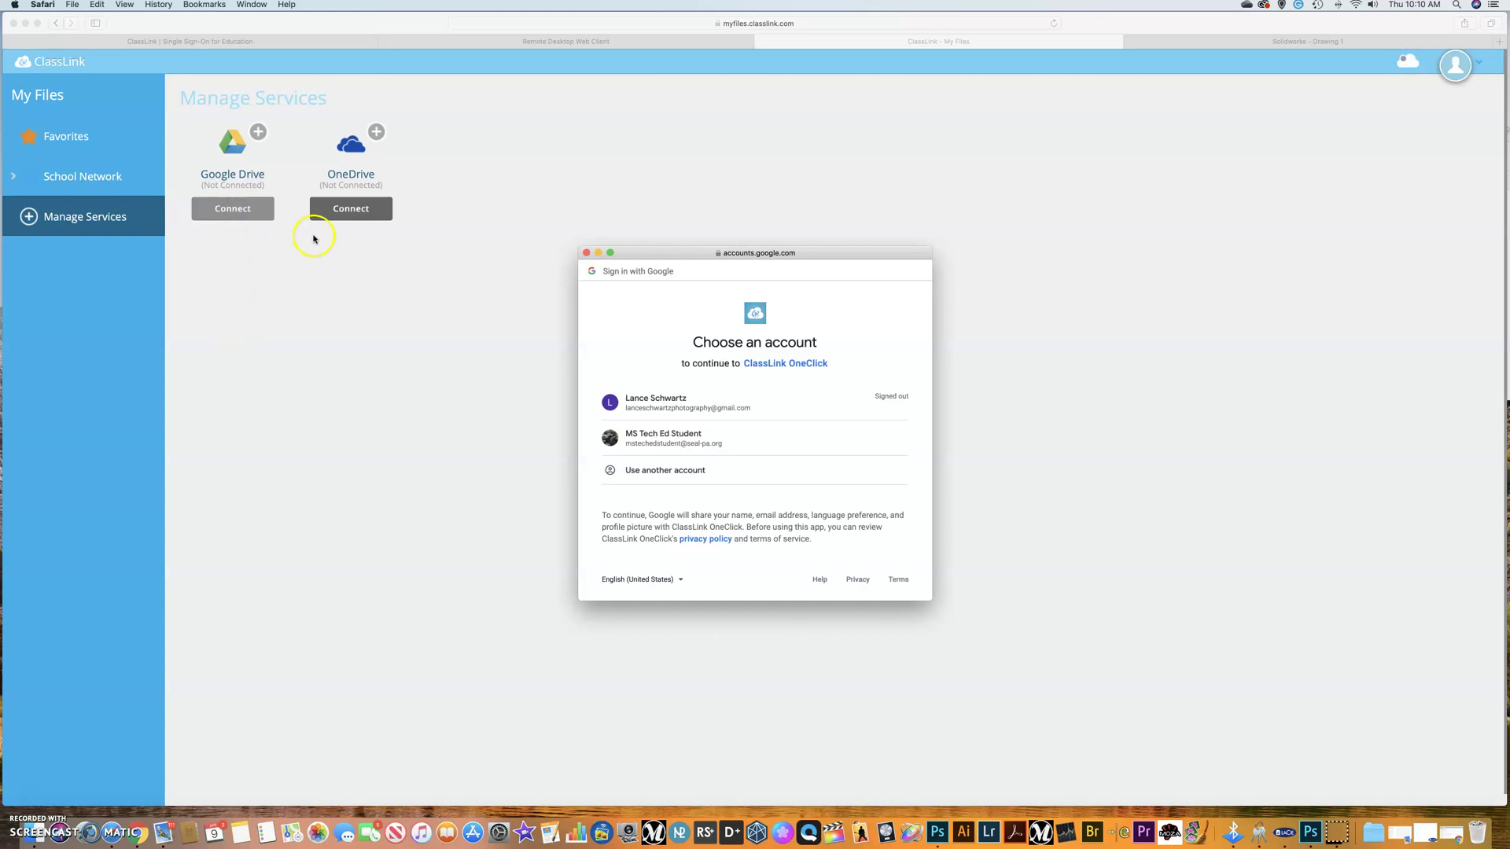
pyautogui.click(665, 445)
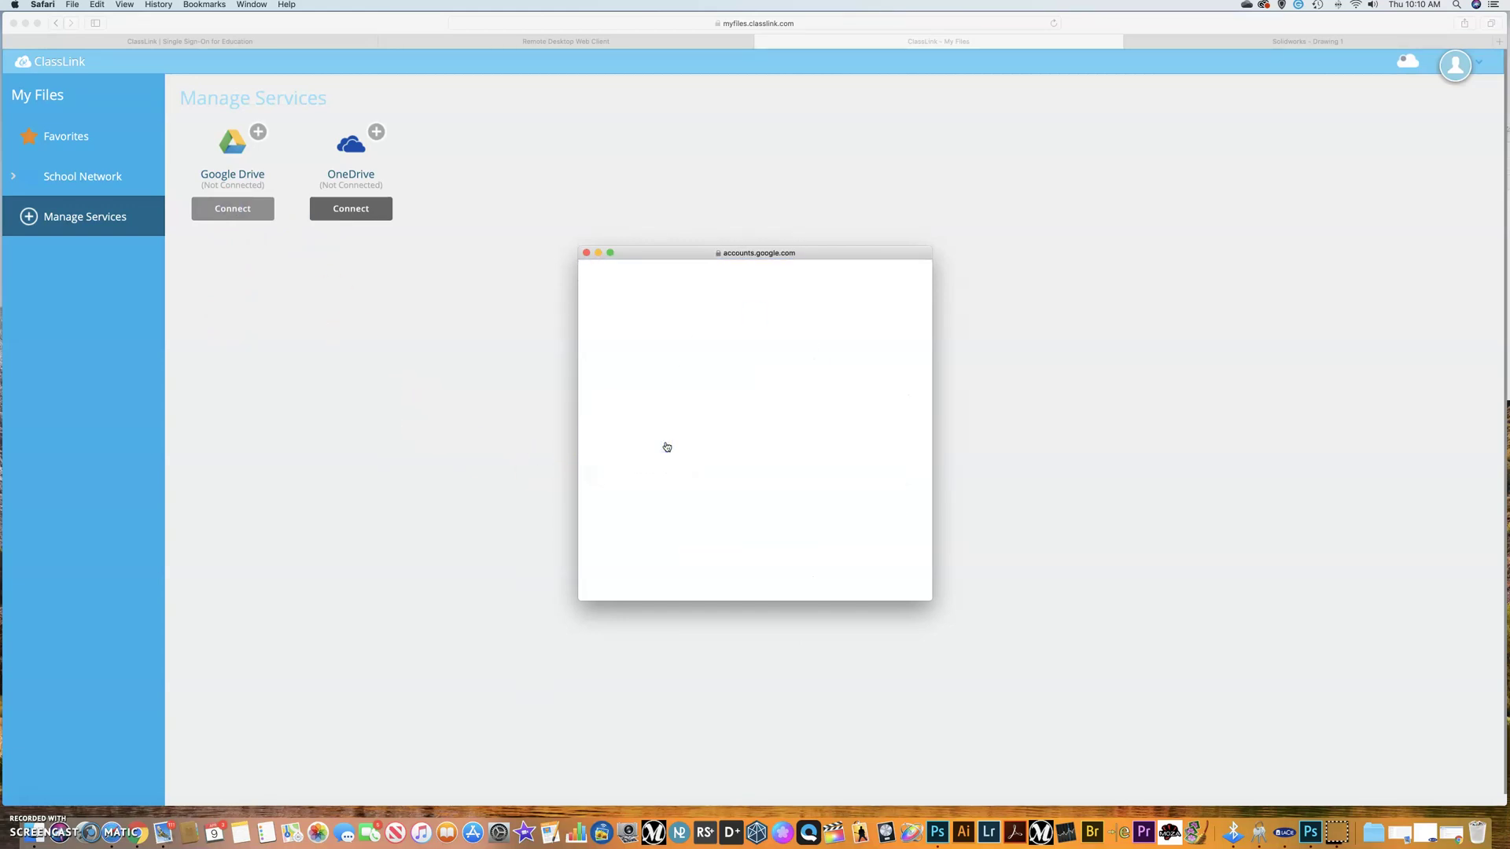
pyautogui.click(882, 581)
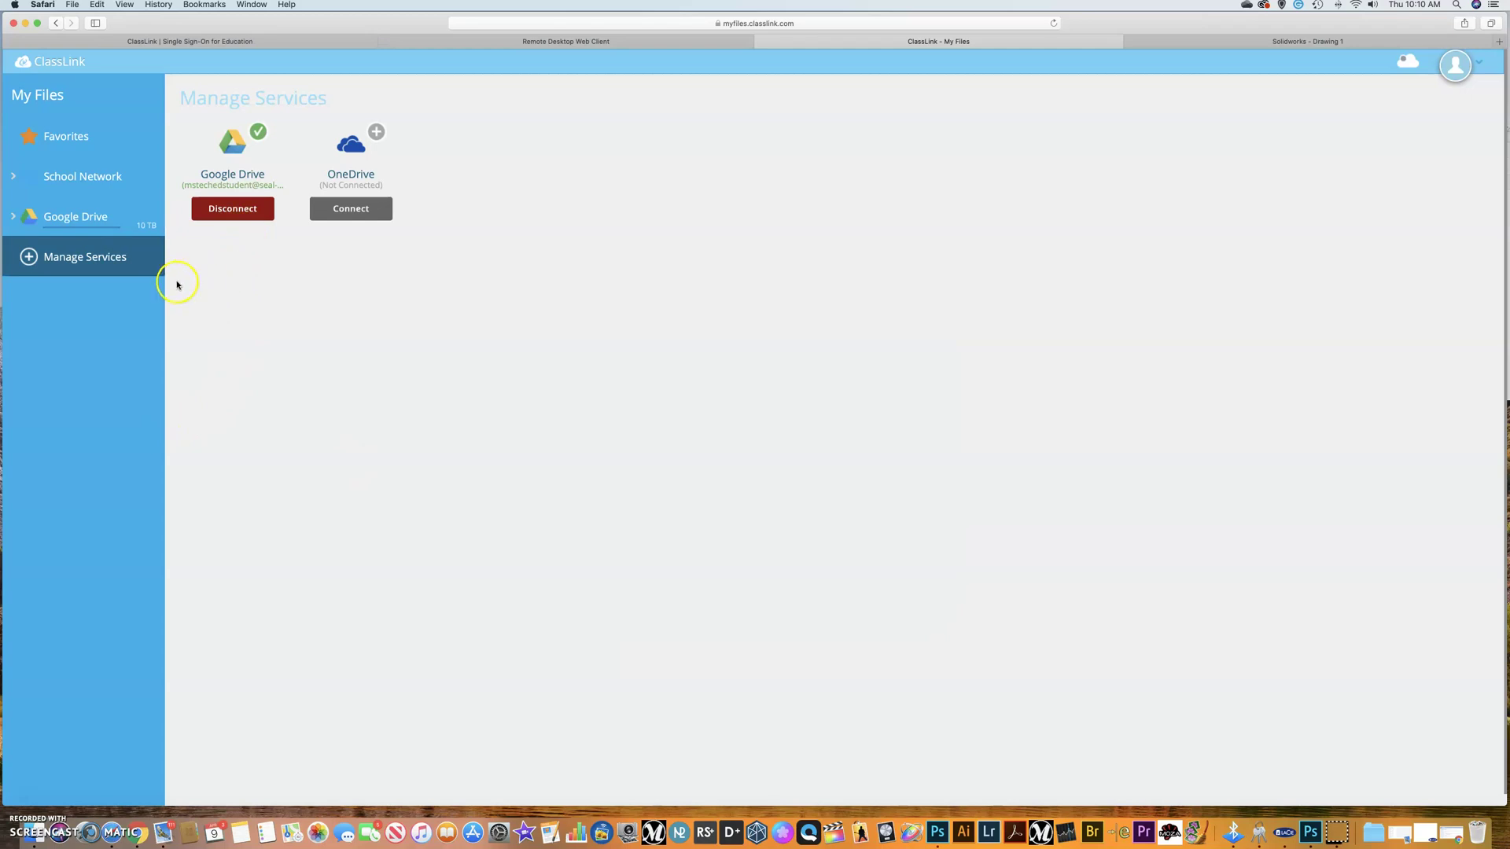
pyautogui.click(603, 43)
# Launch Drive File Stream in the remote session, allowing local resource access on each attempt.
pyautogui.click(649, 229)
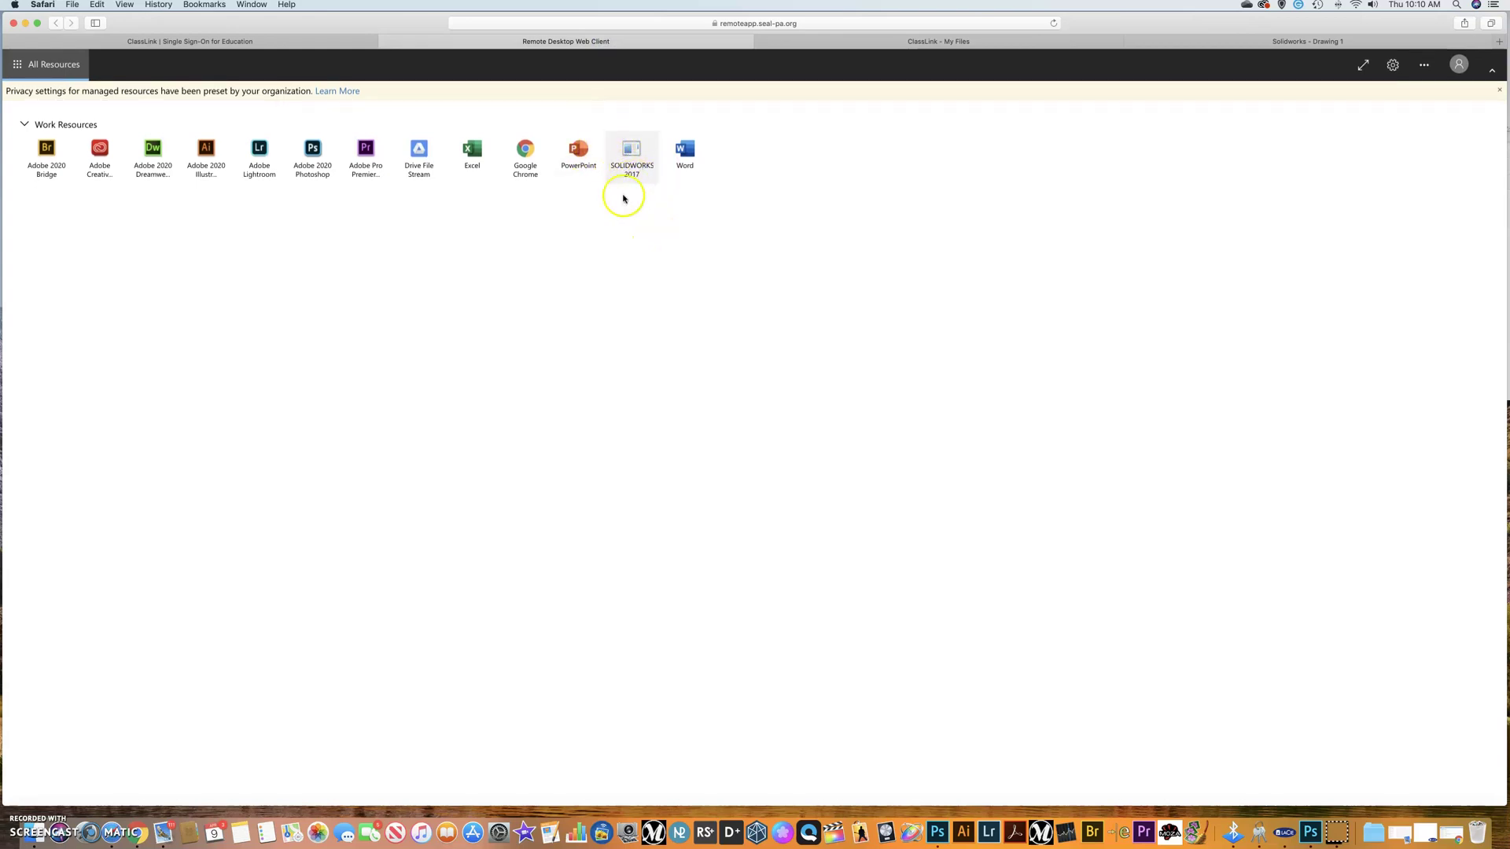
pyautogui.click(420, 154)
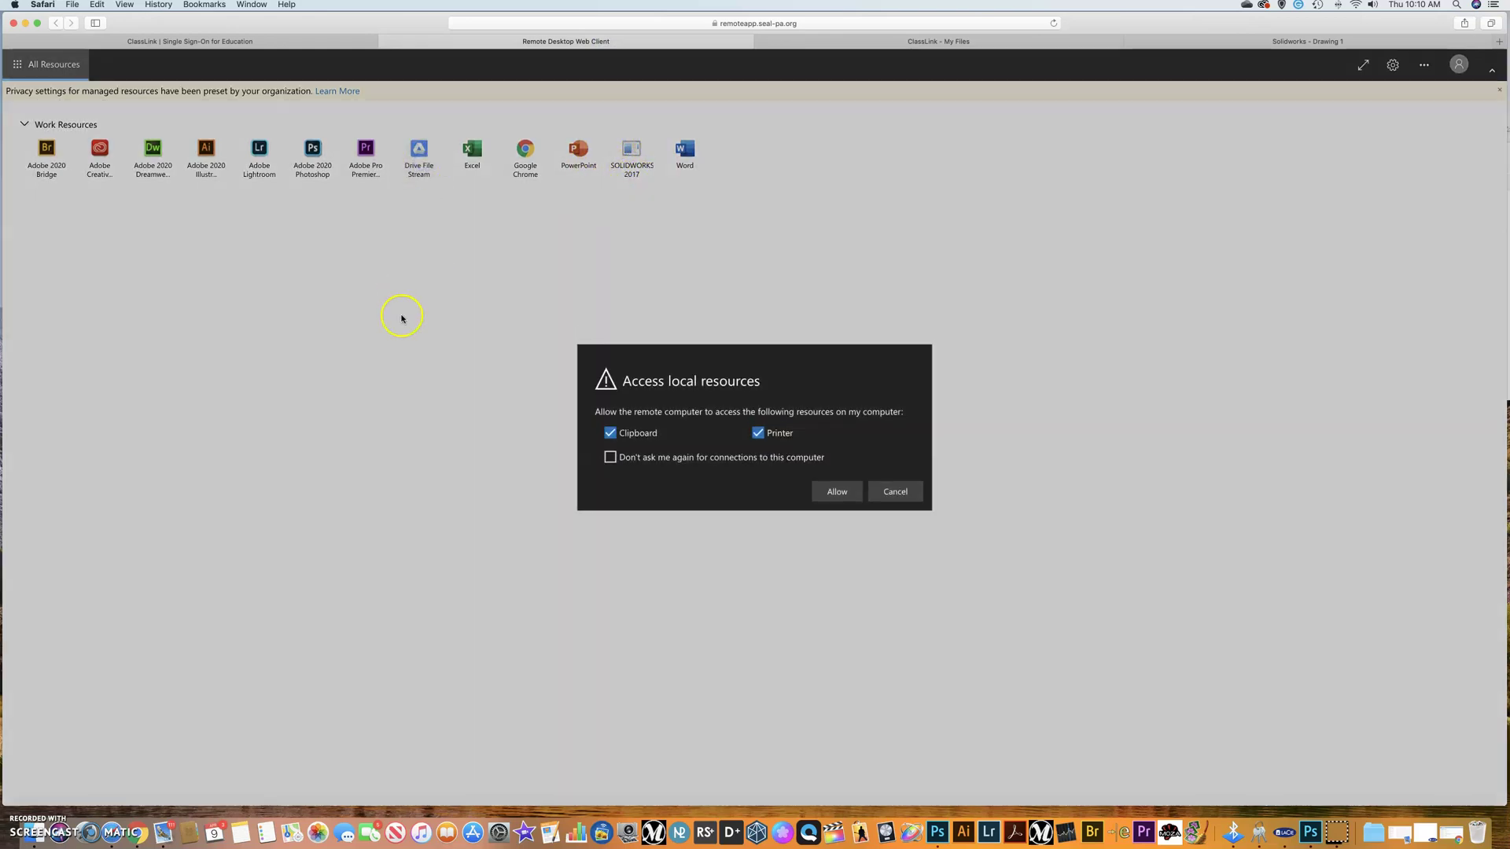
pyautogui.click(830, 491)
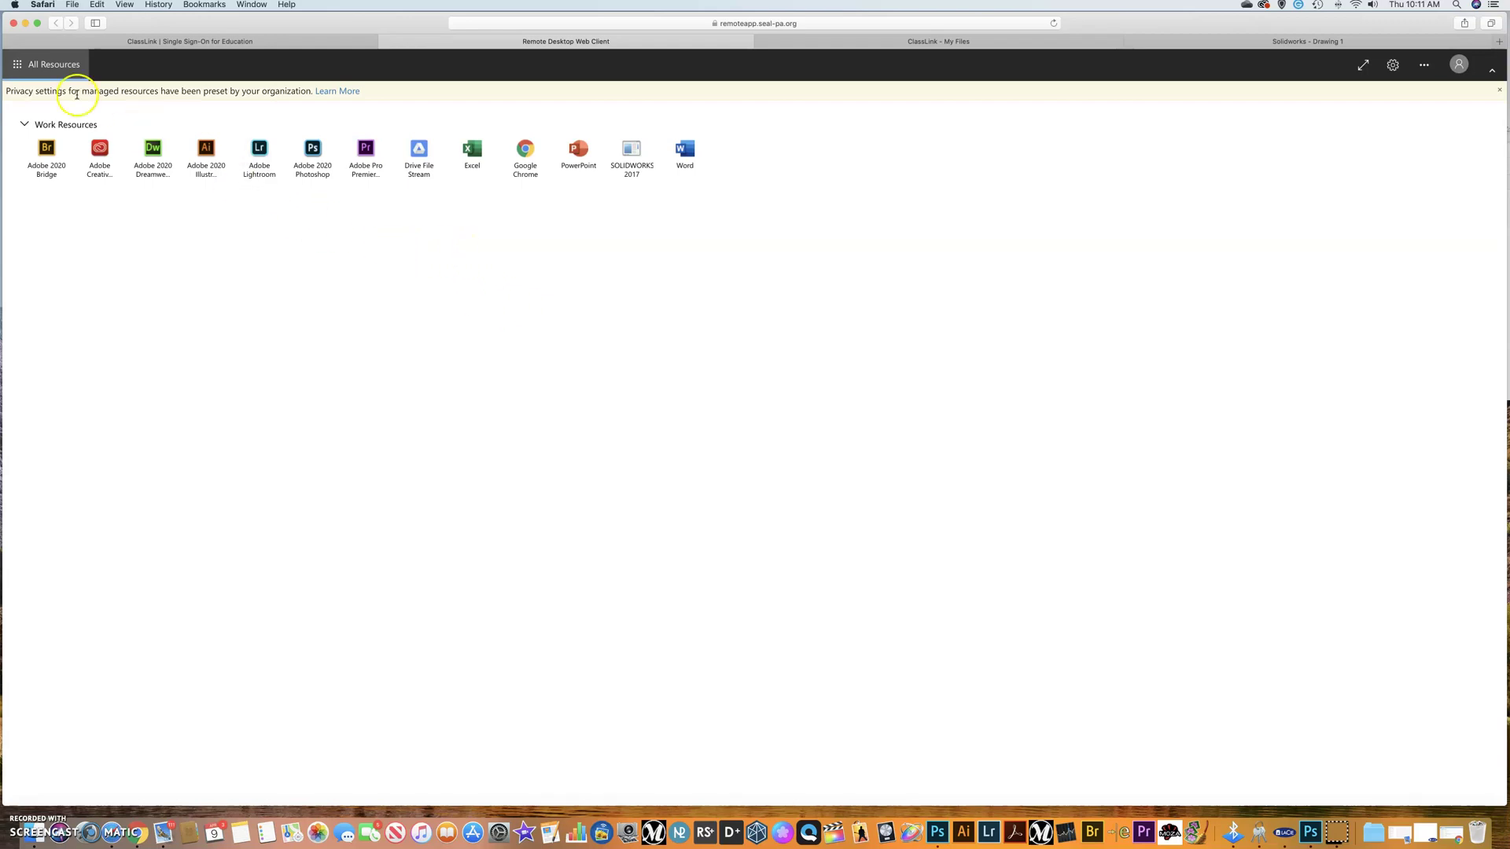
pyautogui.click(419, 152)
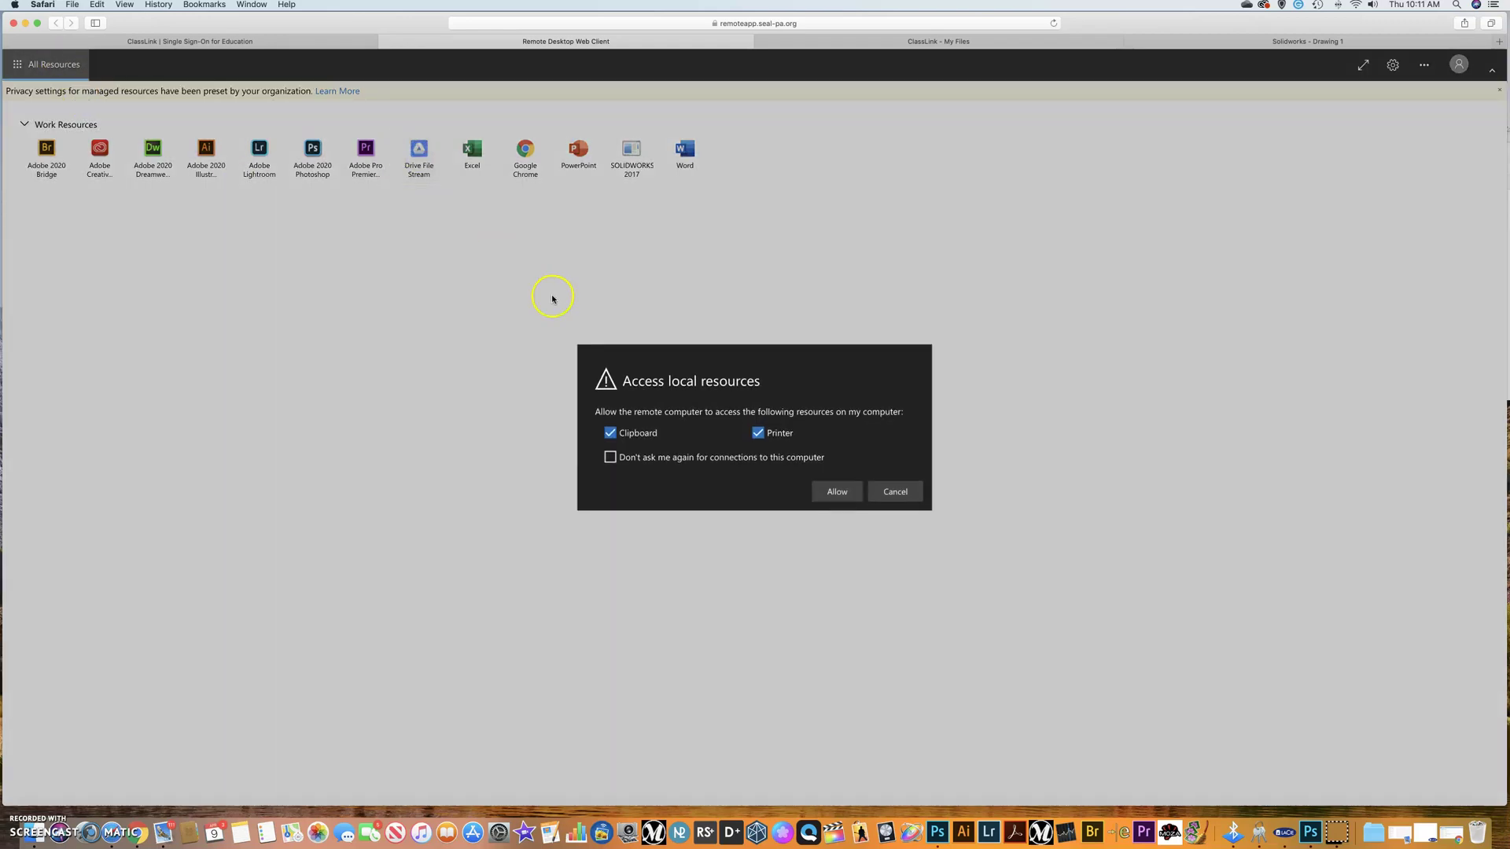
pyautogui.click(838, 489)
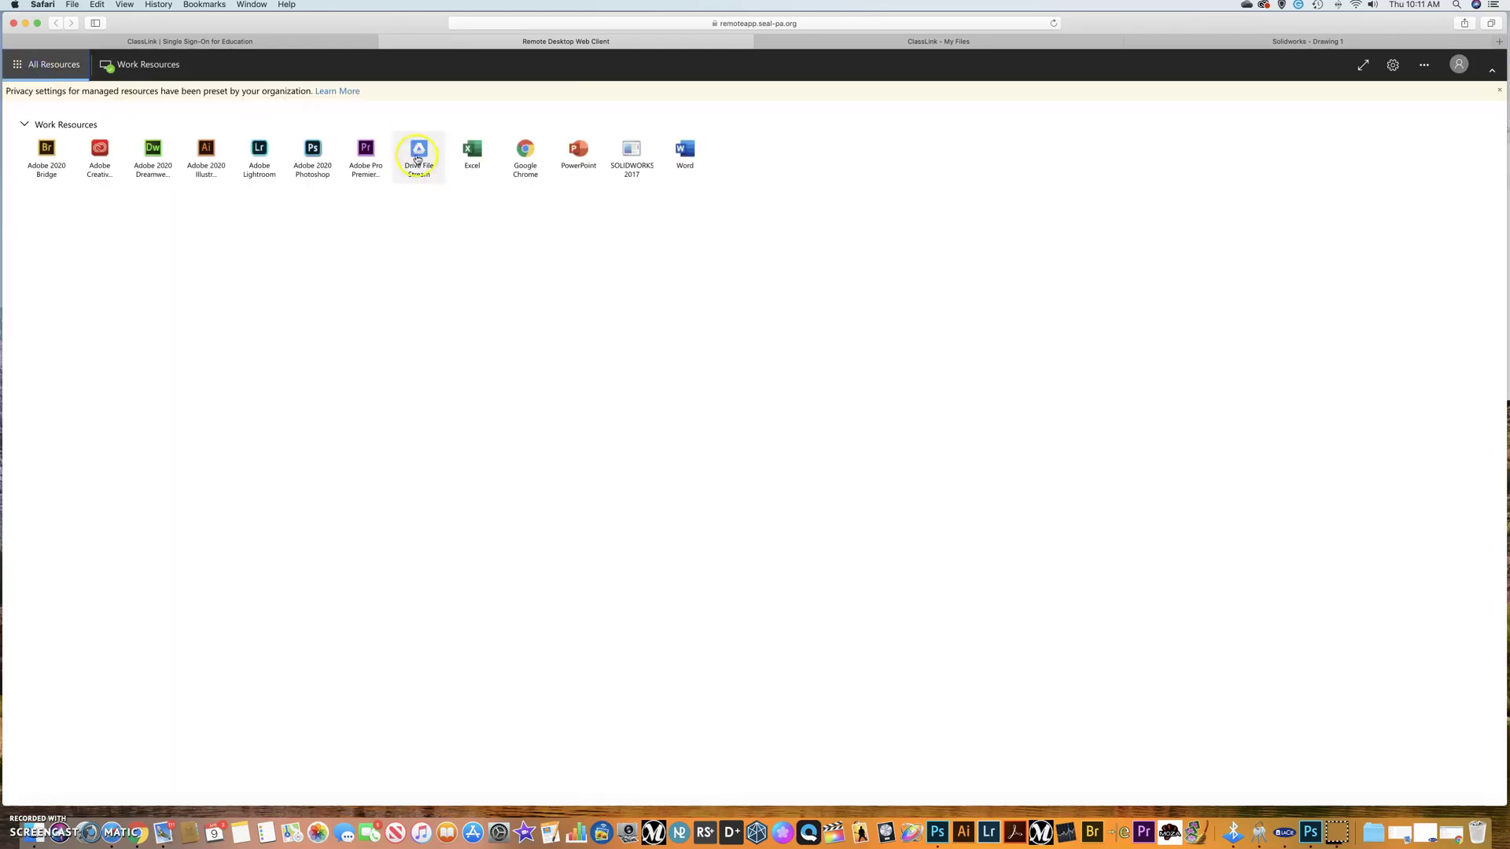
# Launch Drive File Stream once more, then relaunch SOLIDWORKS 2017 from All Resources.
pyautogui.click(417, 157)
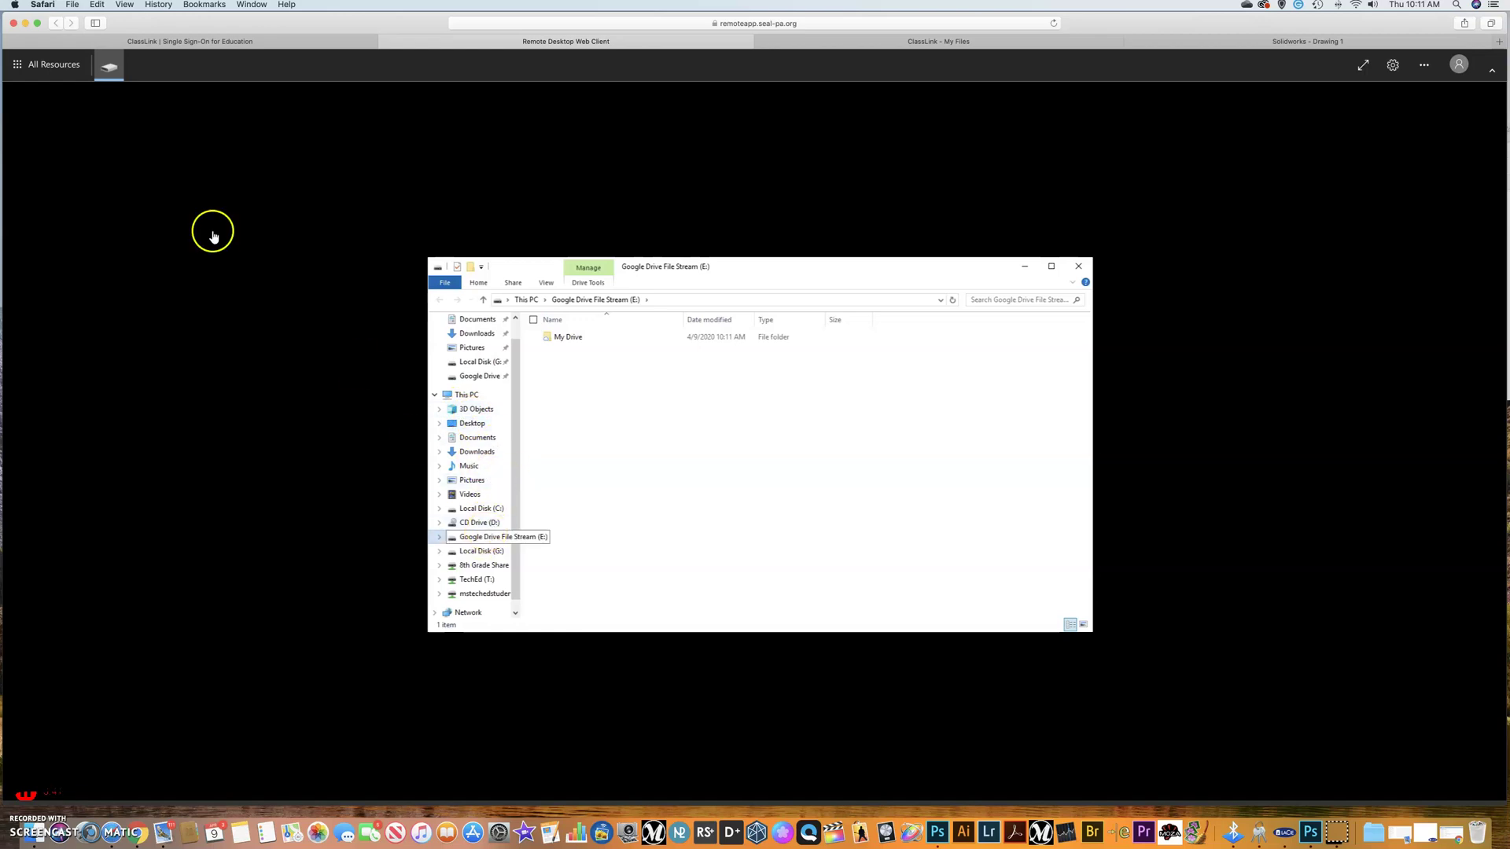
pyautogui.click(67, 69)
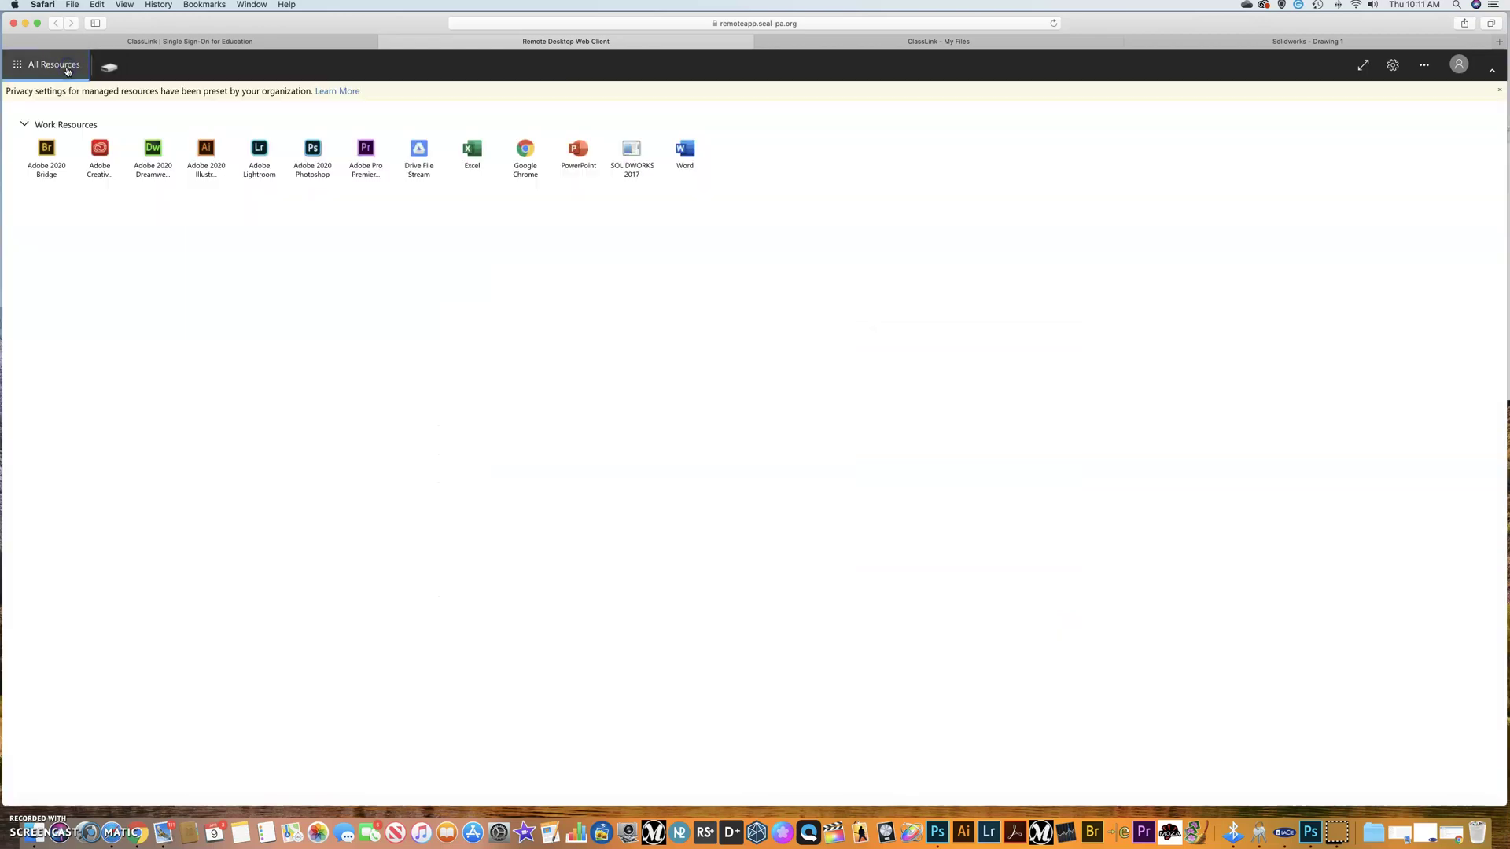
pyautogui.click(631, 157)
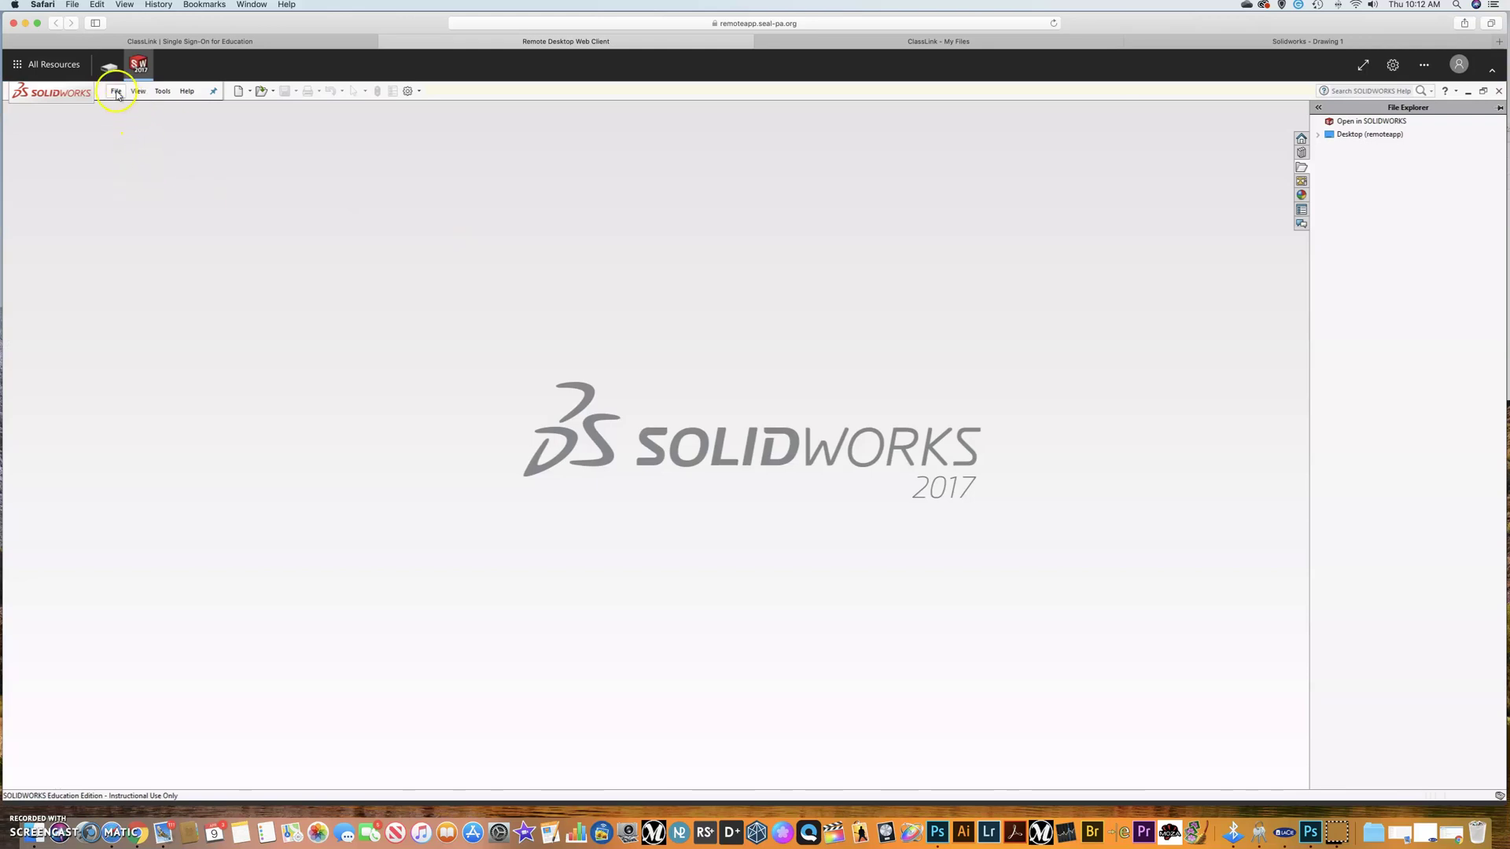
# Open FirstLastDrawing1 from Google Drive File Stream > My Drive > 8th Gr Tech Ed folder.
pyautogui.click(115, 91)
pyautogui.click(133, 123)
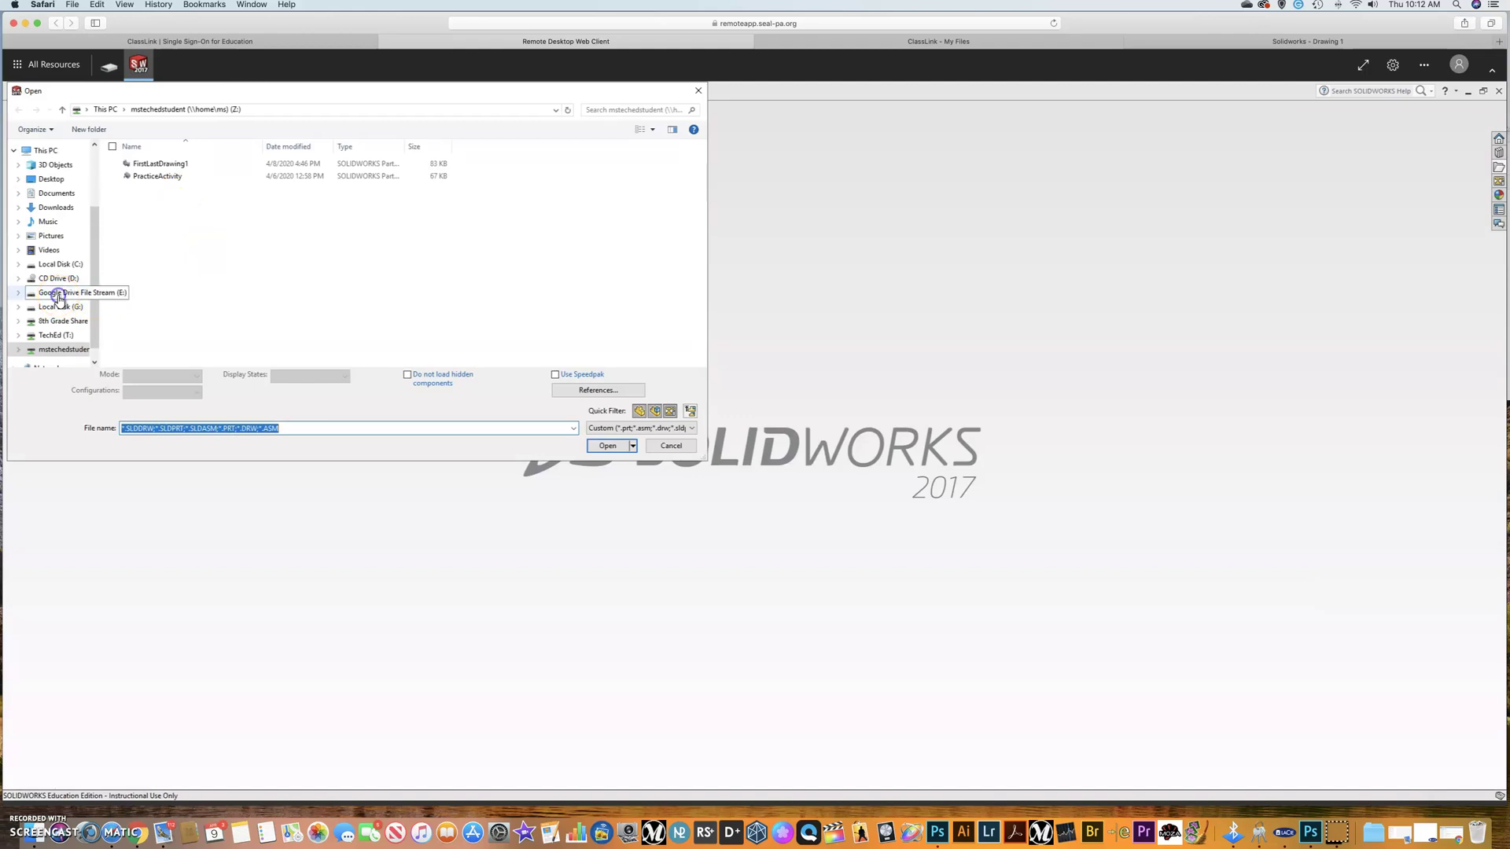
pyautogui.click(58, 294)
pyautogui.doubleClick(143, 165)
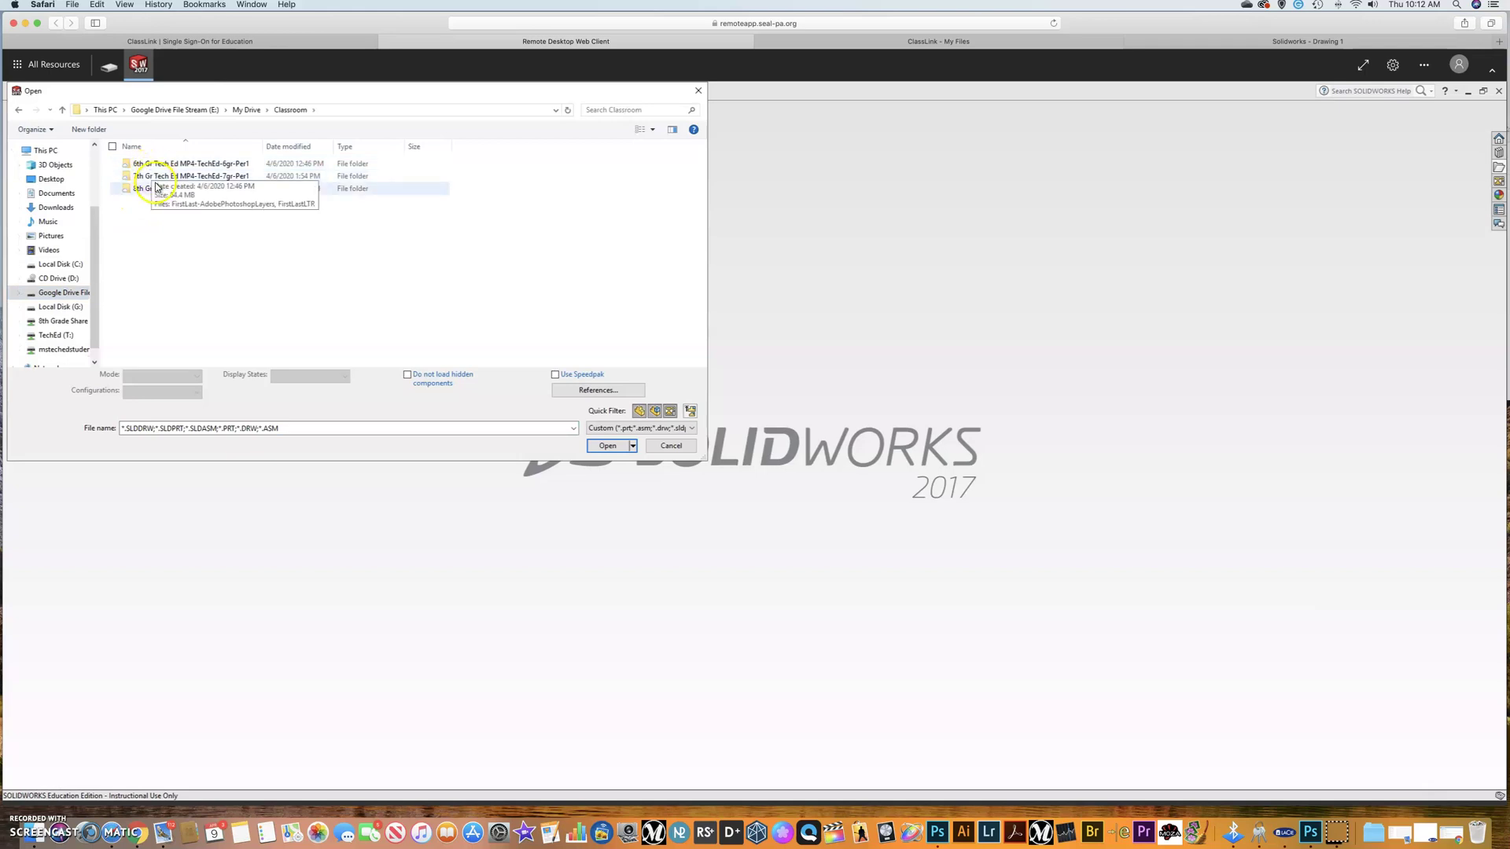
pyautogui.doubleClick(152, 189)
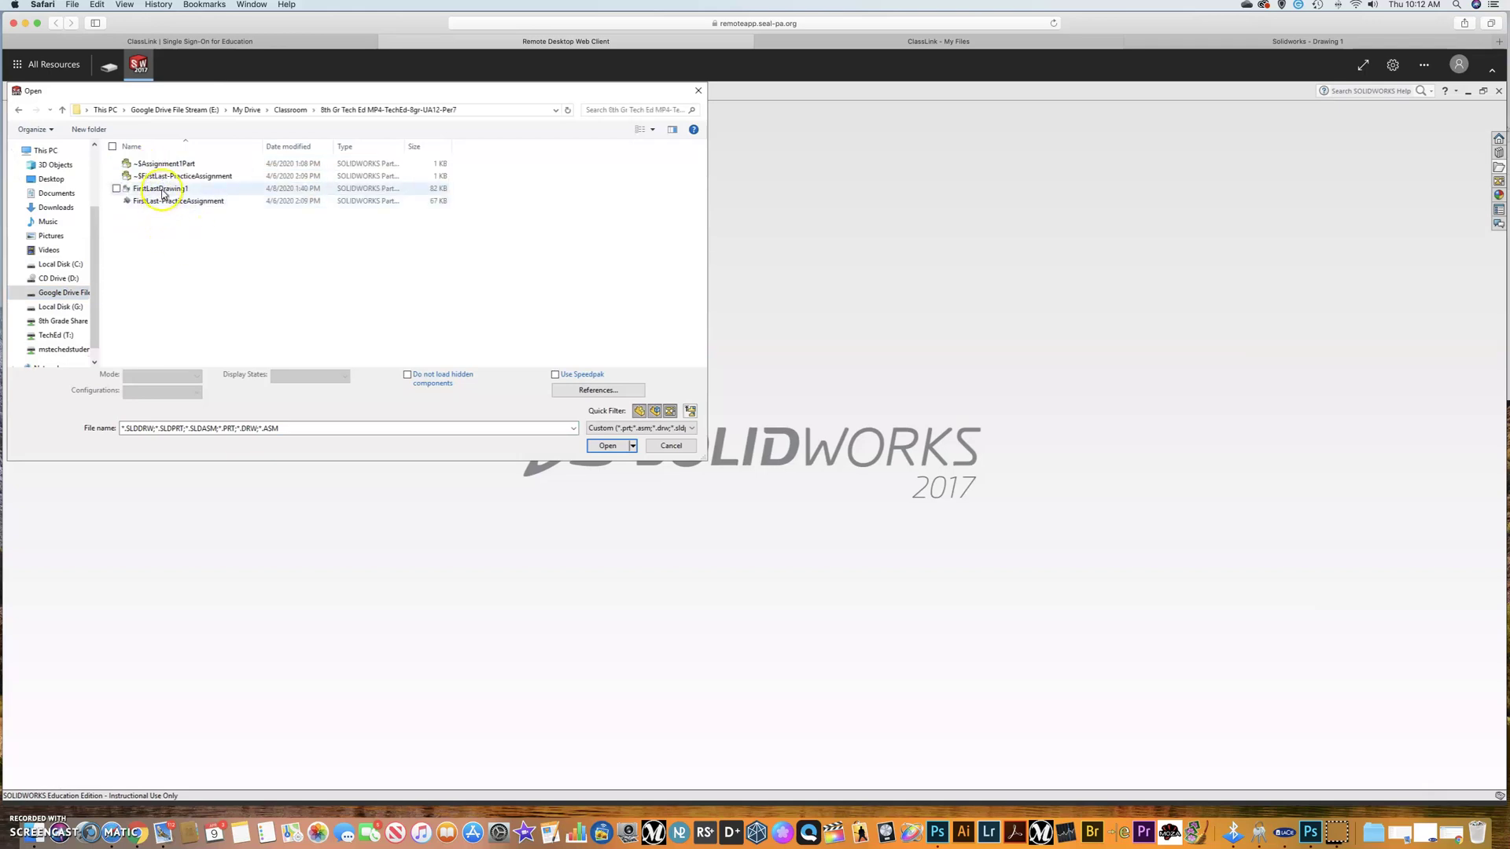
pyautogui.doubleClick(163, 193)
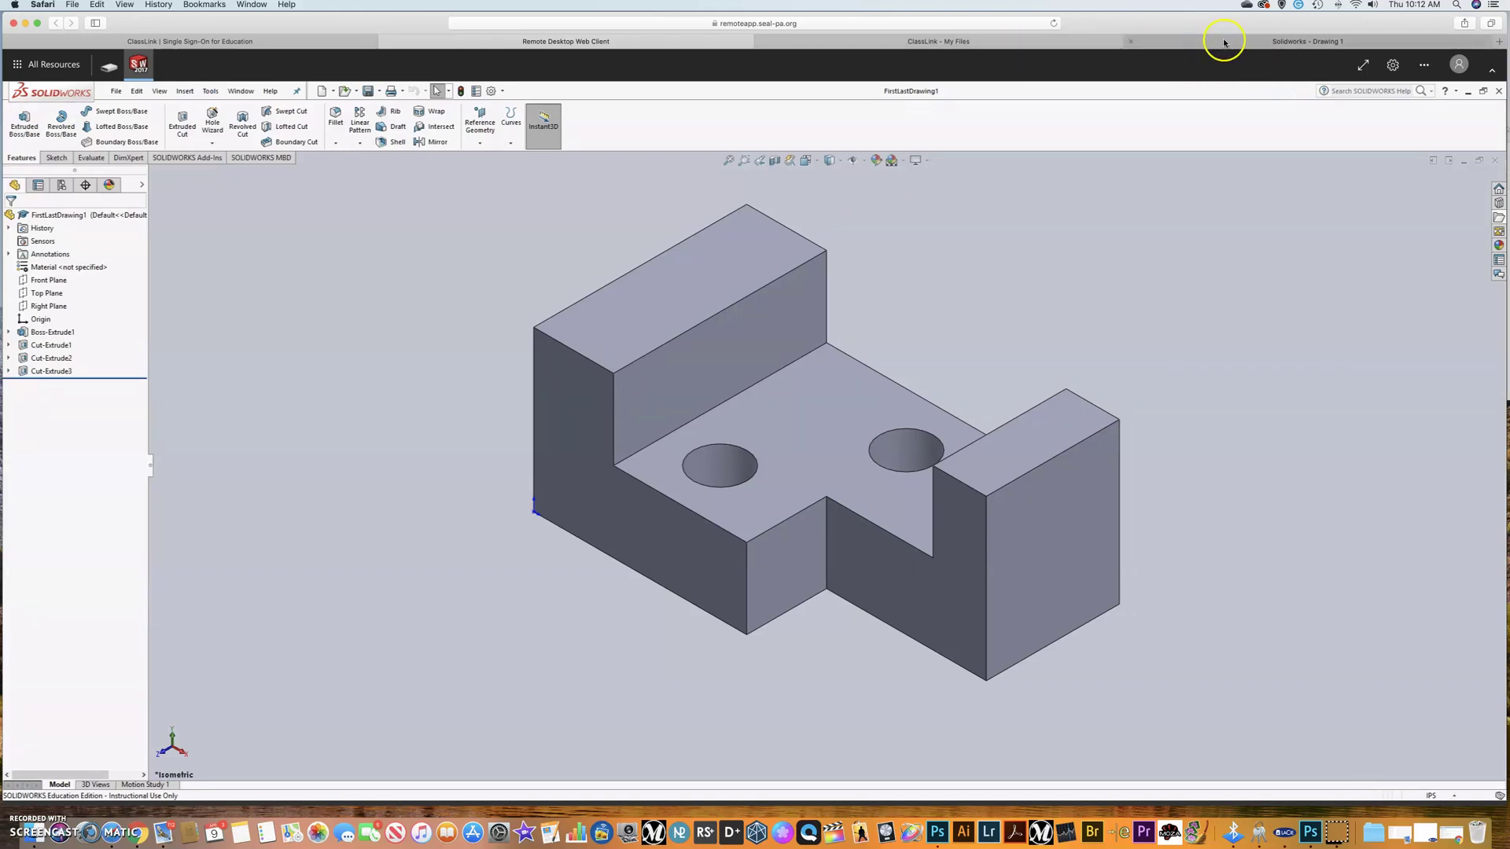
# Attach FirstLastDrawing1 from My Drive > Classroom > 8th Gr Tech Ed to the Solidworks - Drawing 1 assignment.
pyautogui.click(1223, 43)
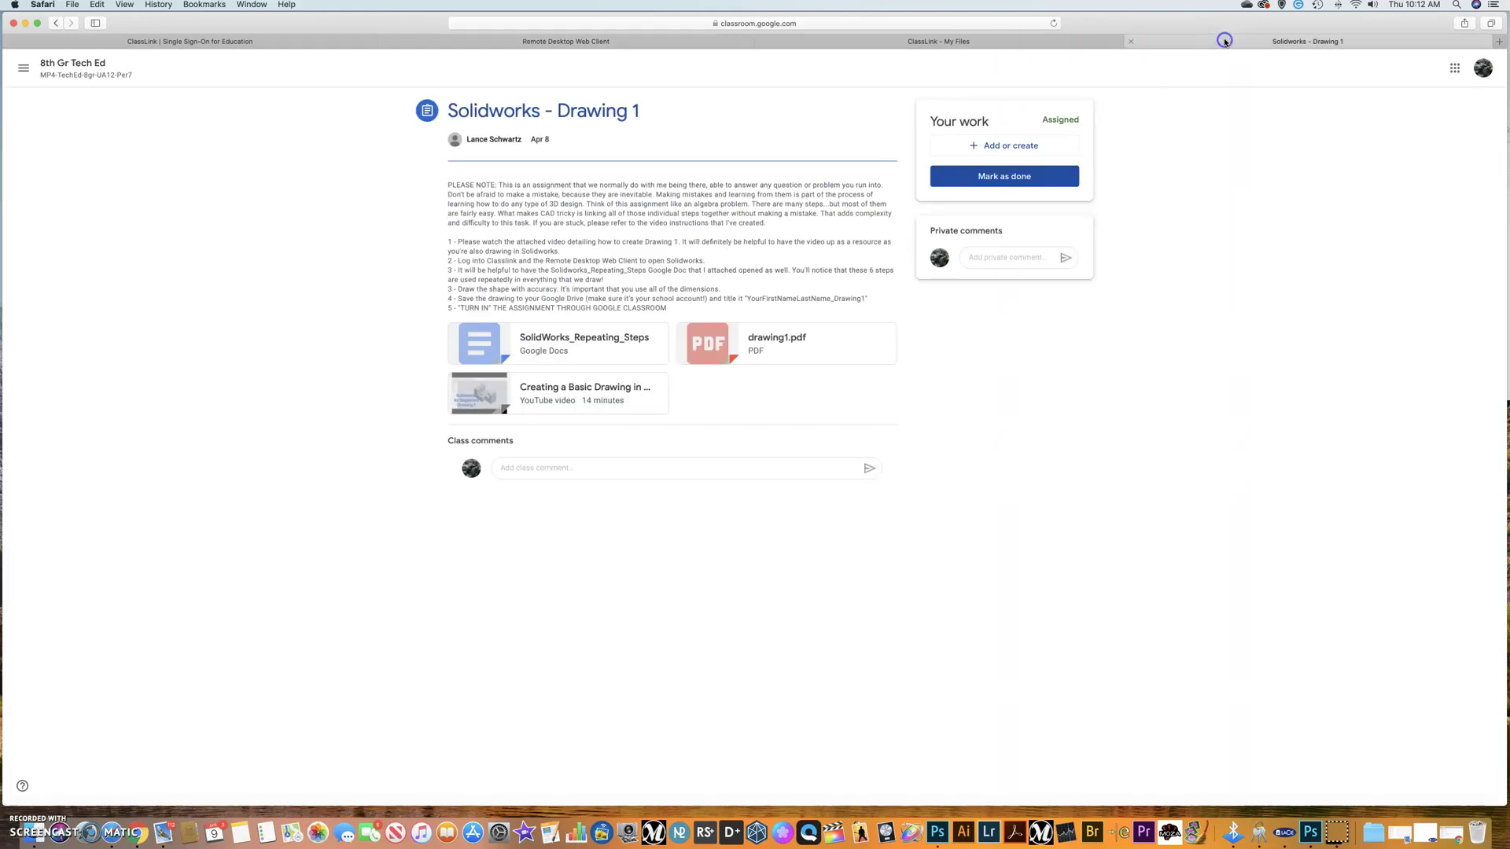
pyautogui.click(995, 148)
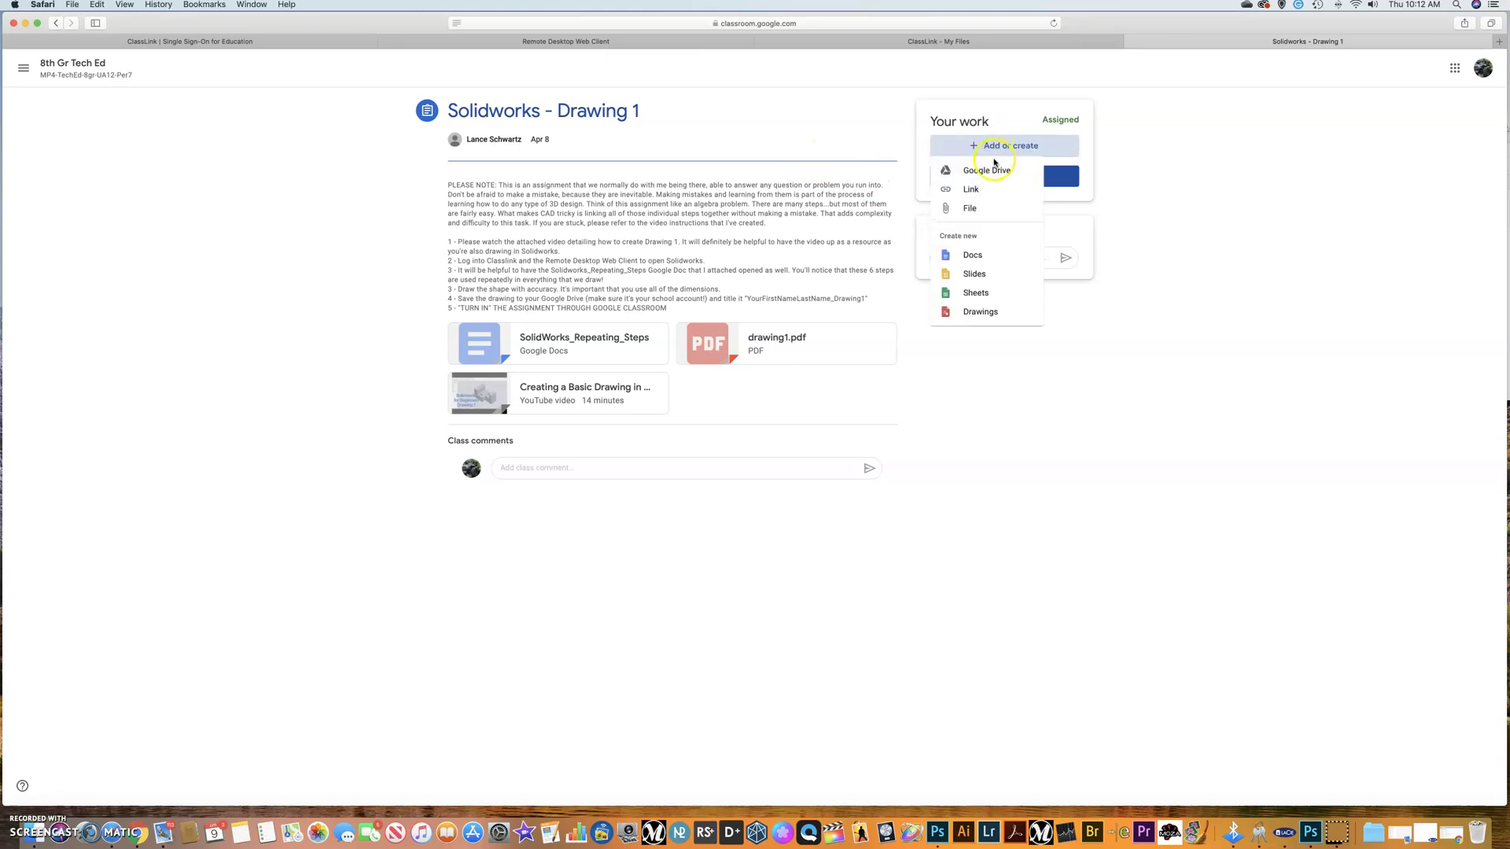
pyautogui.click(988, 169)
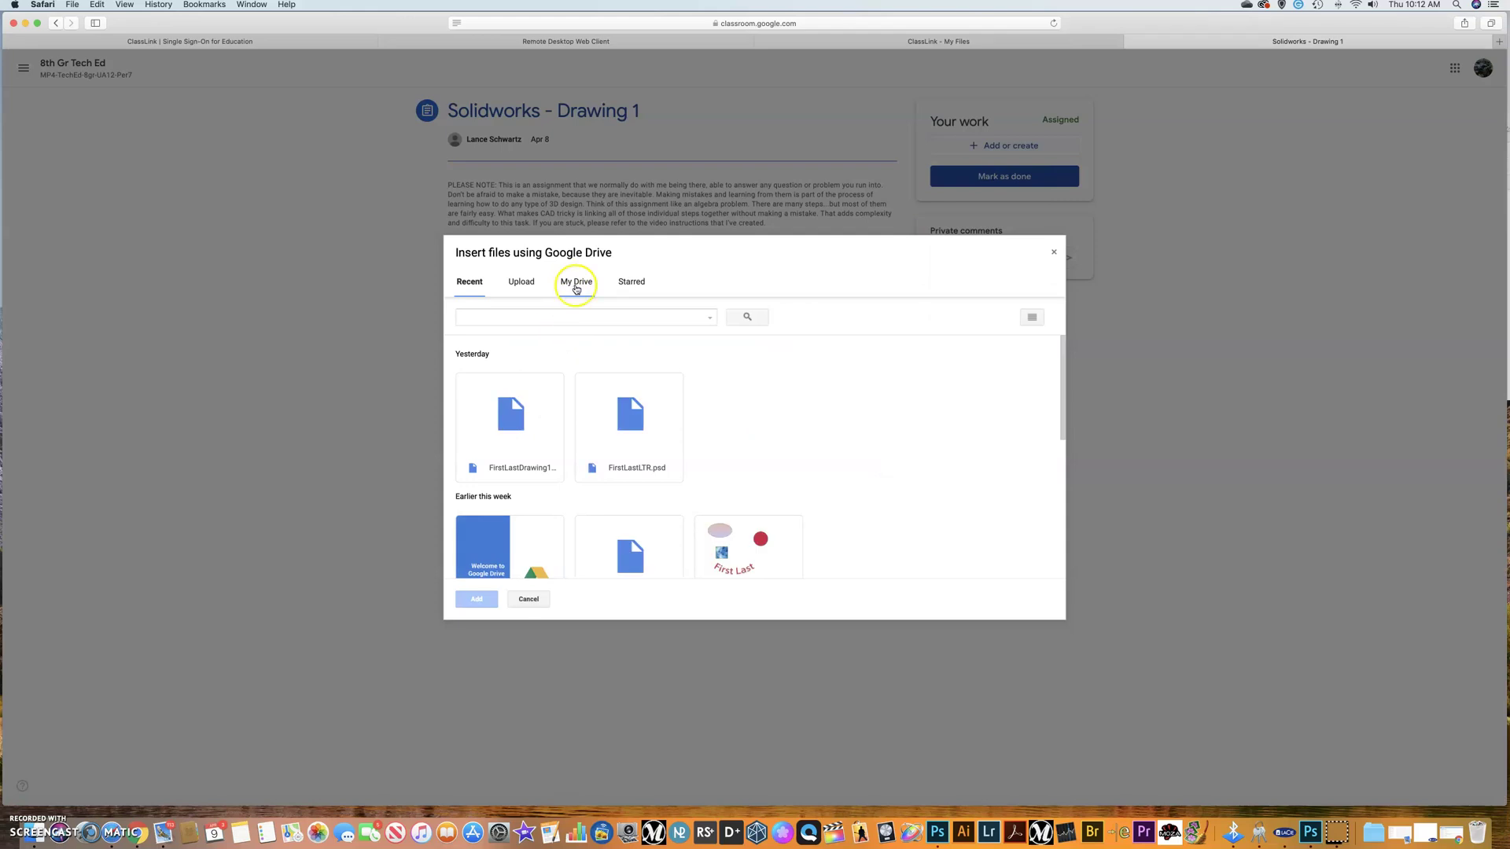
pyautogui.click(576, 285)
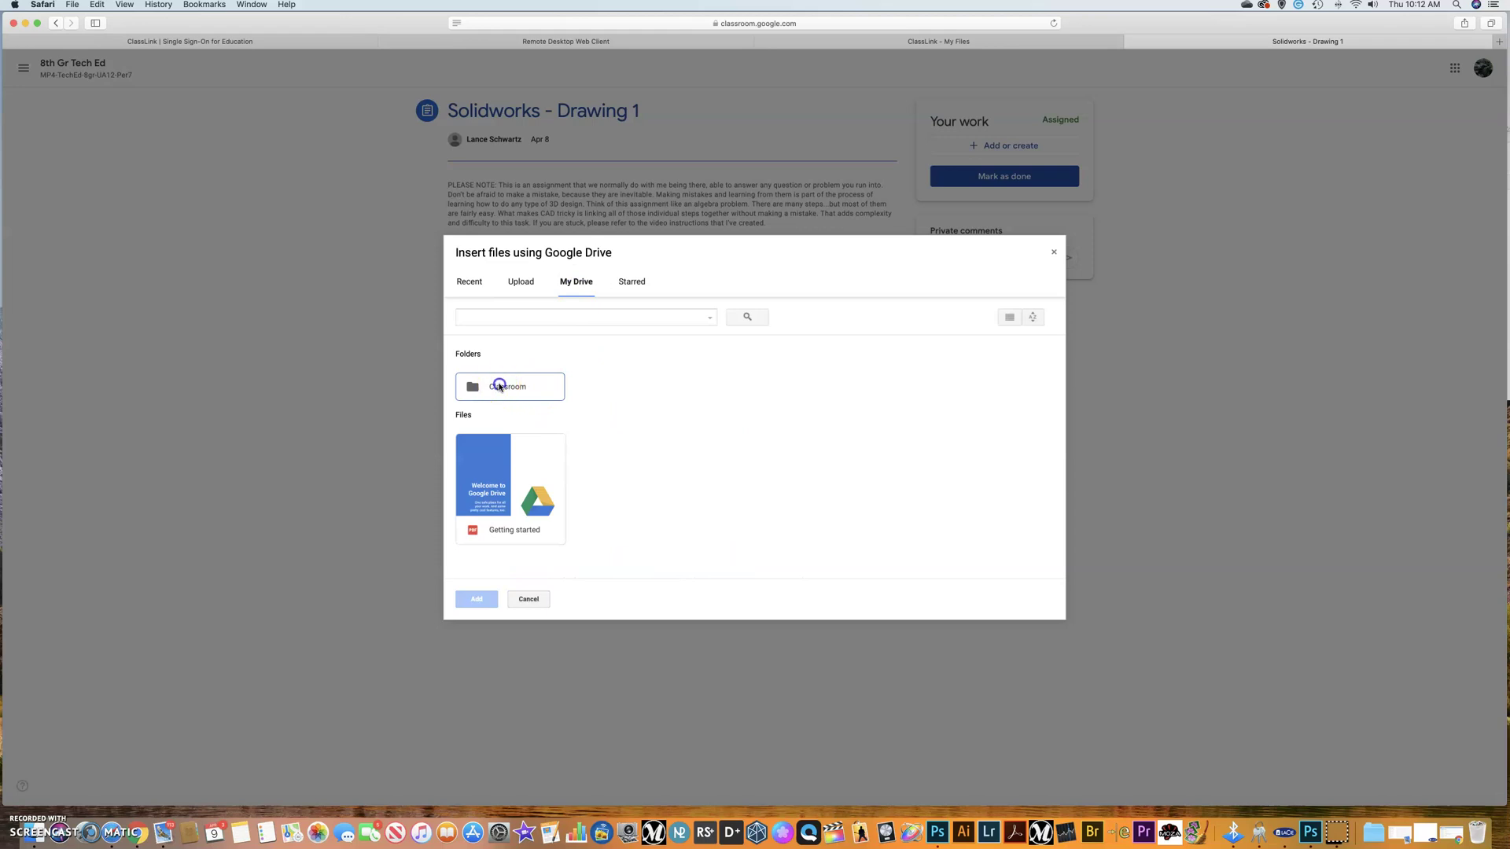
pyautogui.doubleClick(499, 386)
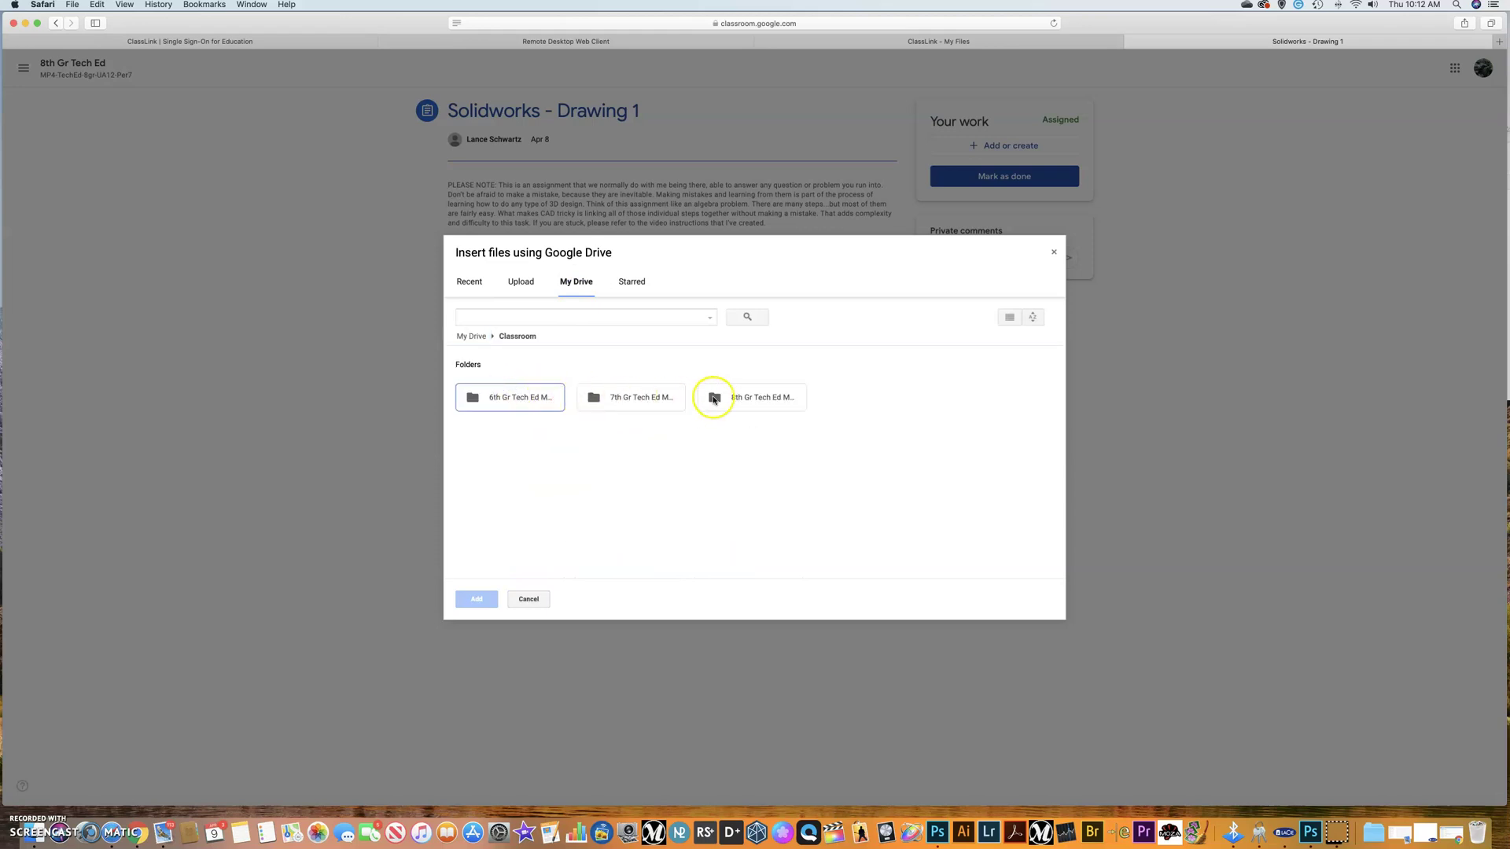
pyautogui.doubleClick(717, 397)
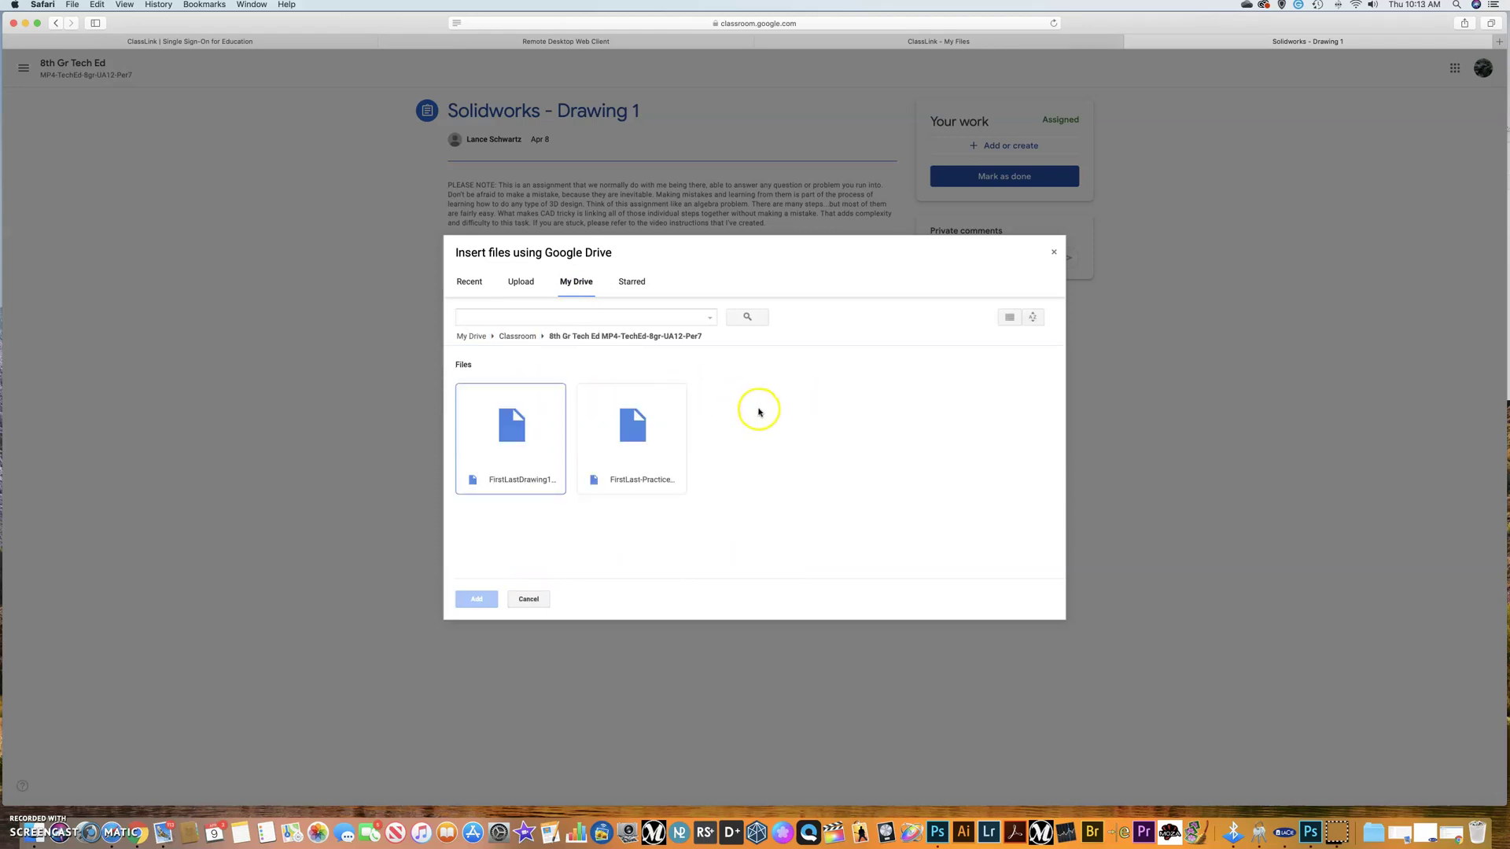
pyautogui.click(505, 425)
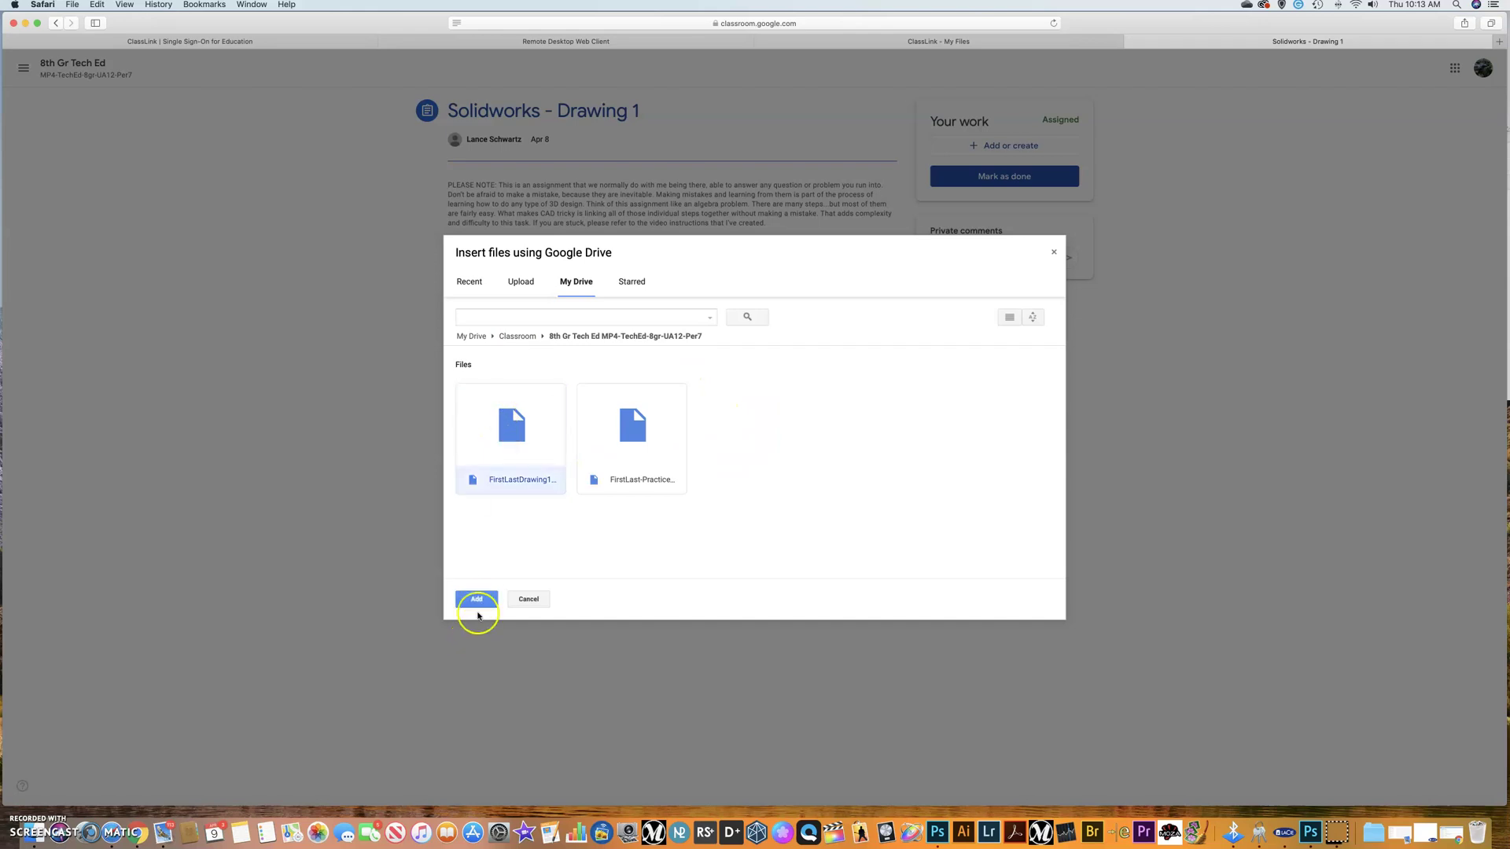
pyautogui.click(479, 606)
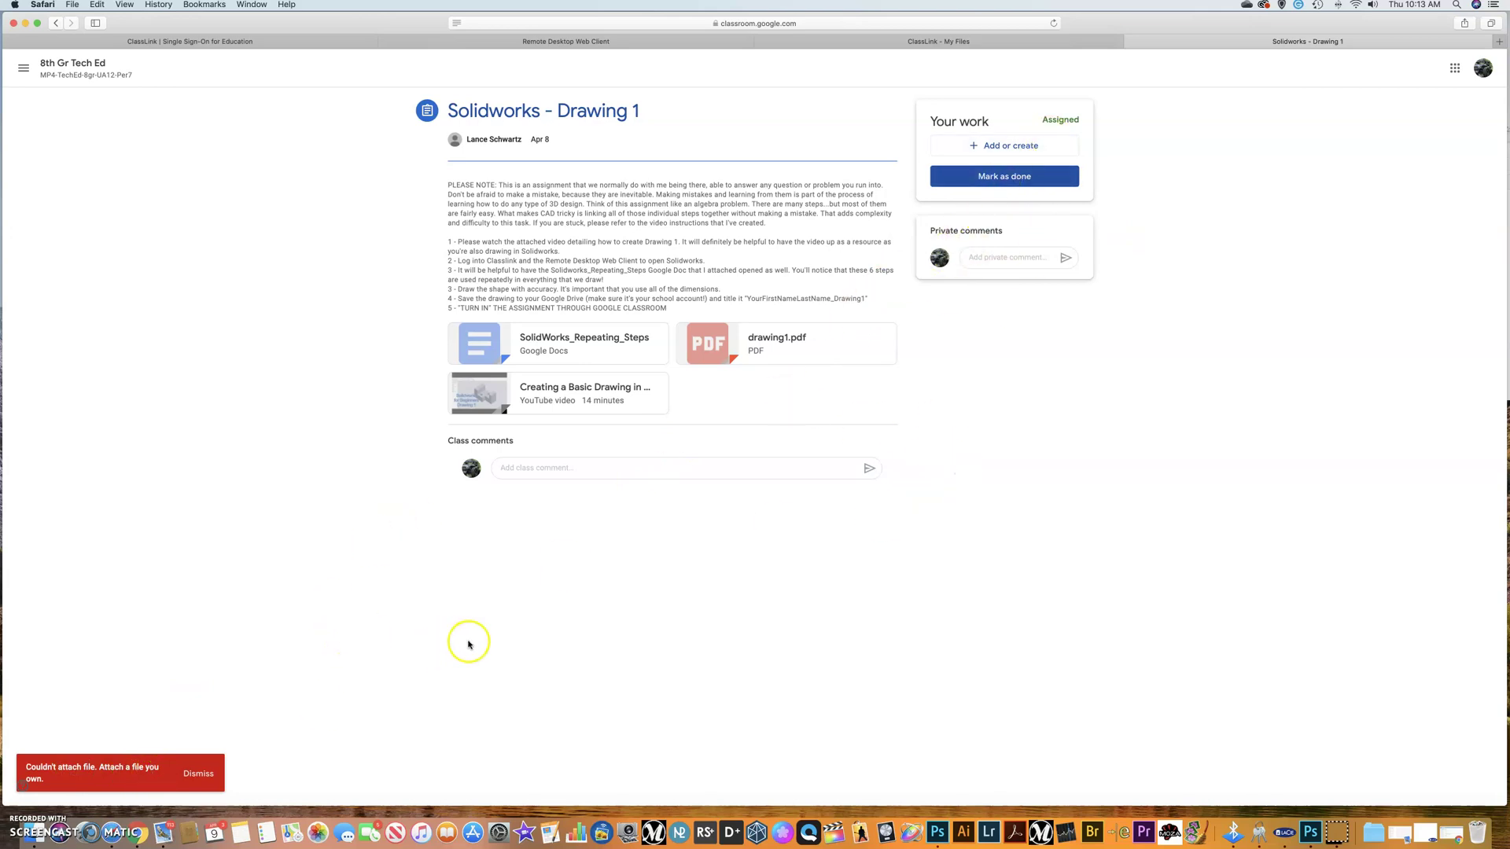
# Dismiss the attach error and launch Adobe 2020 Photoshop in the remote desktop, allowing resource access.
pyautogui.click(198, 772)
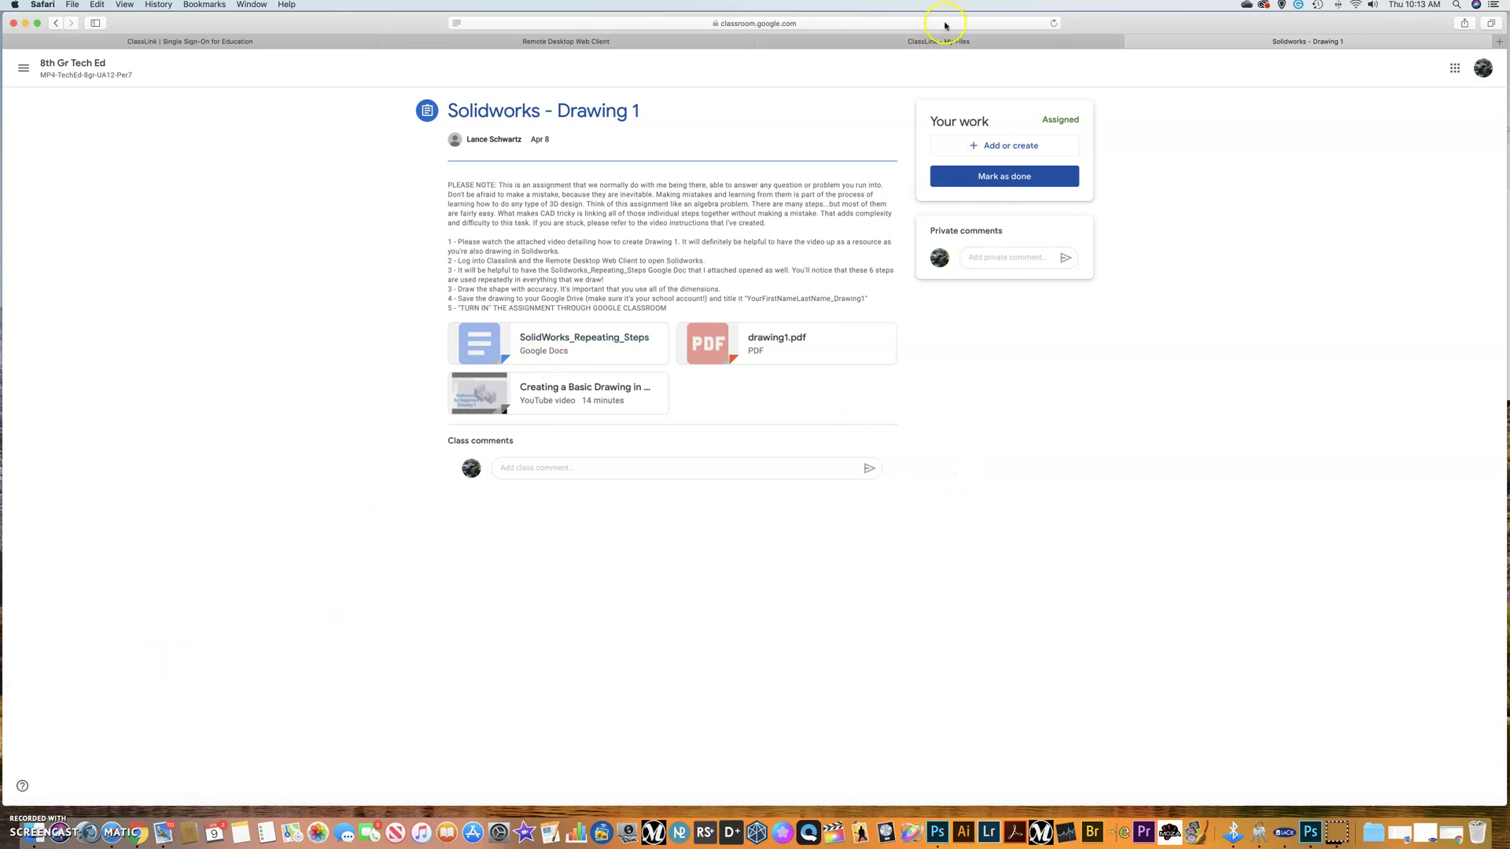
pyautogui.click(931, 44)
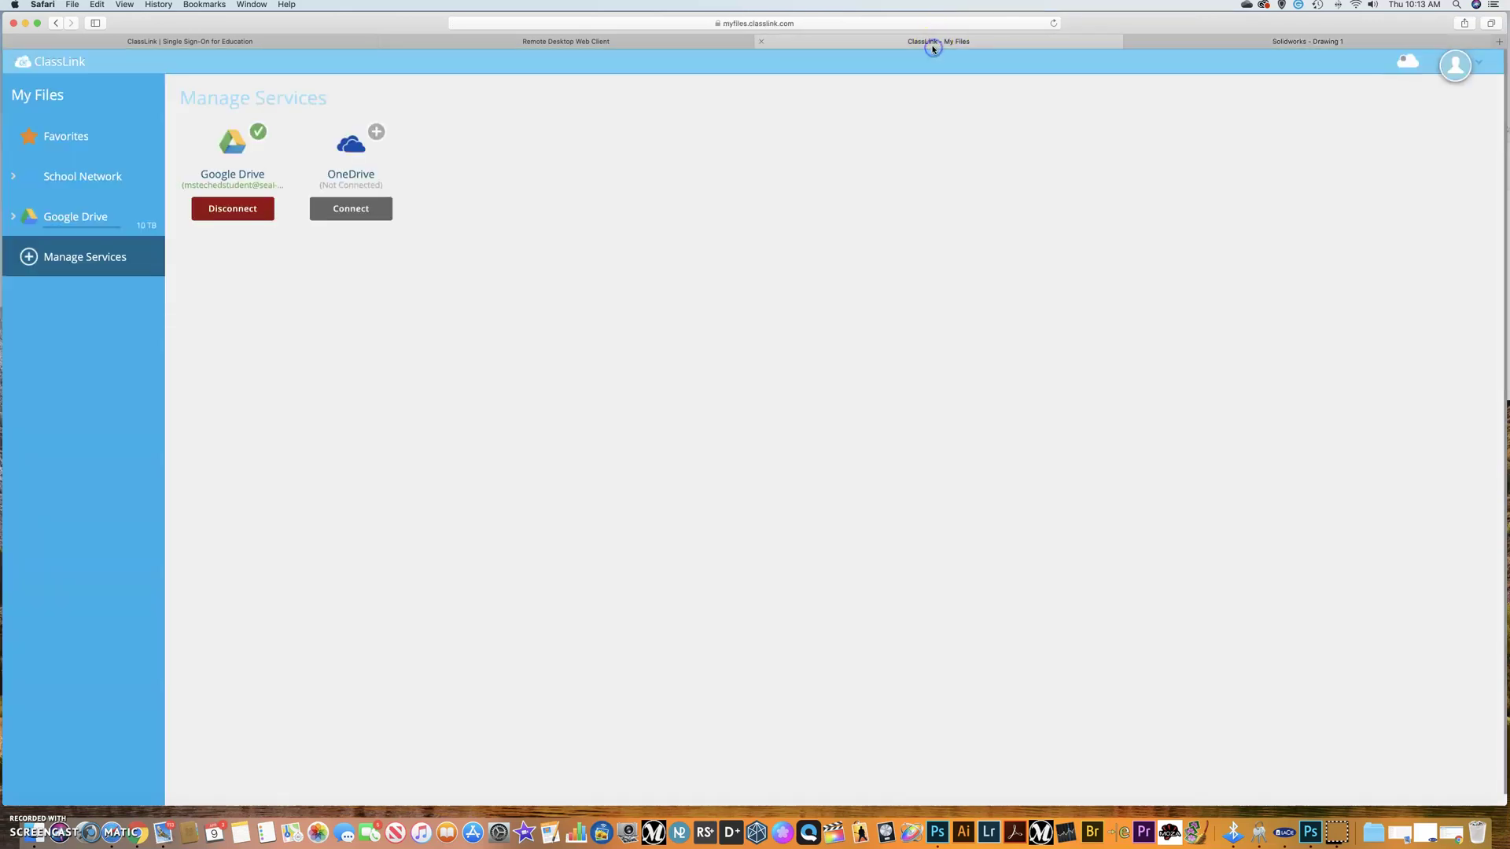
pyautogui.click(606, 37)
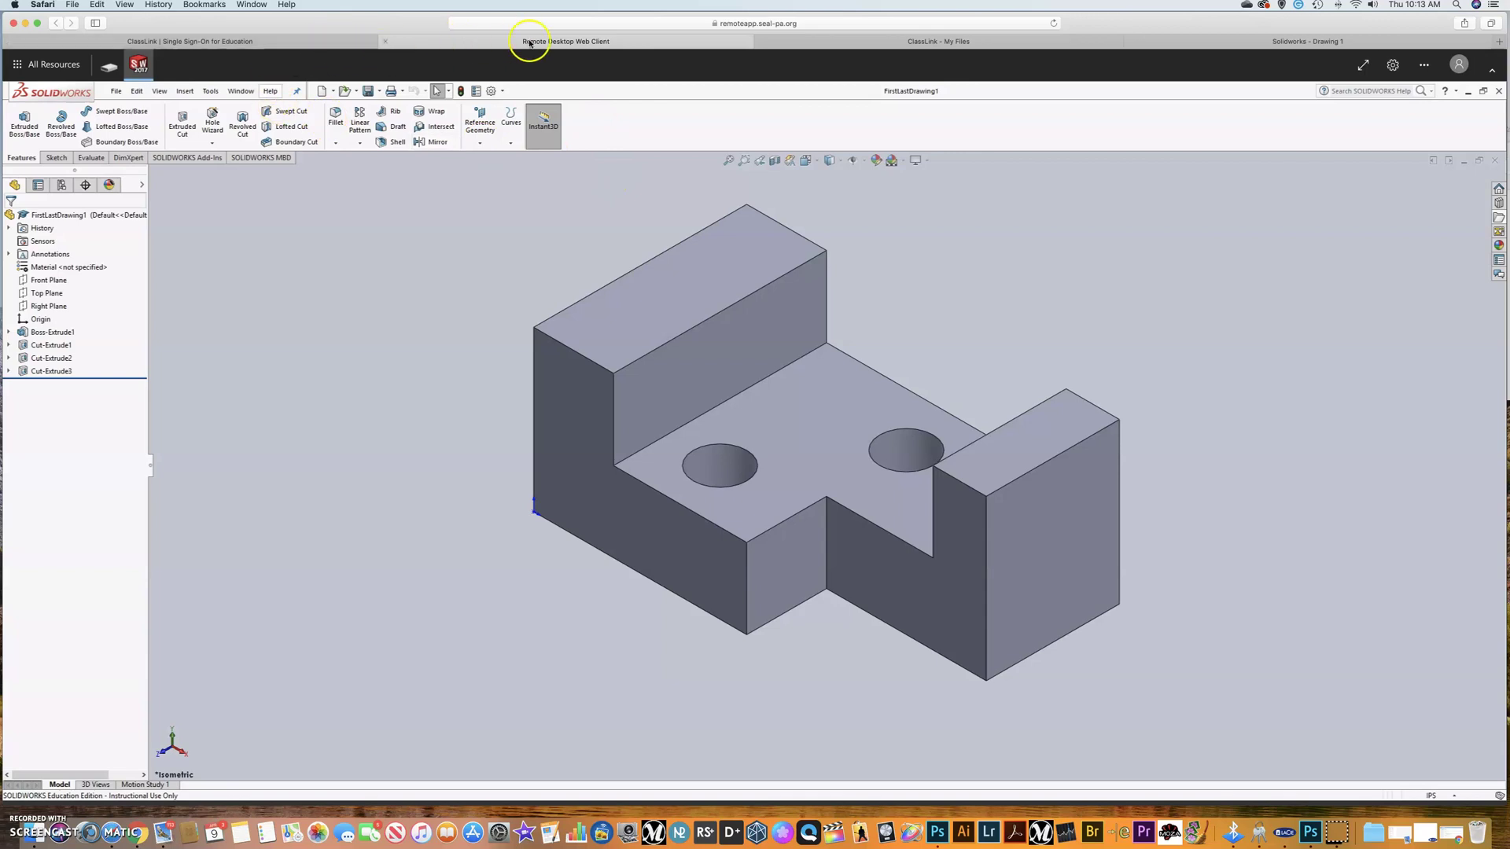
pyautogui.click(115, 92)
pyautogui.click(55, 70)
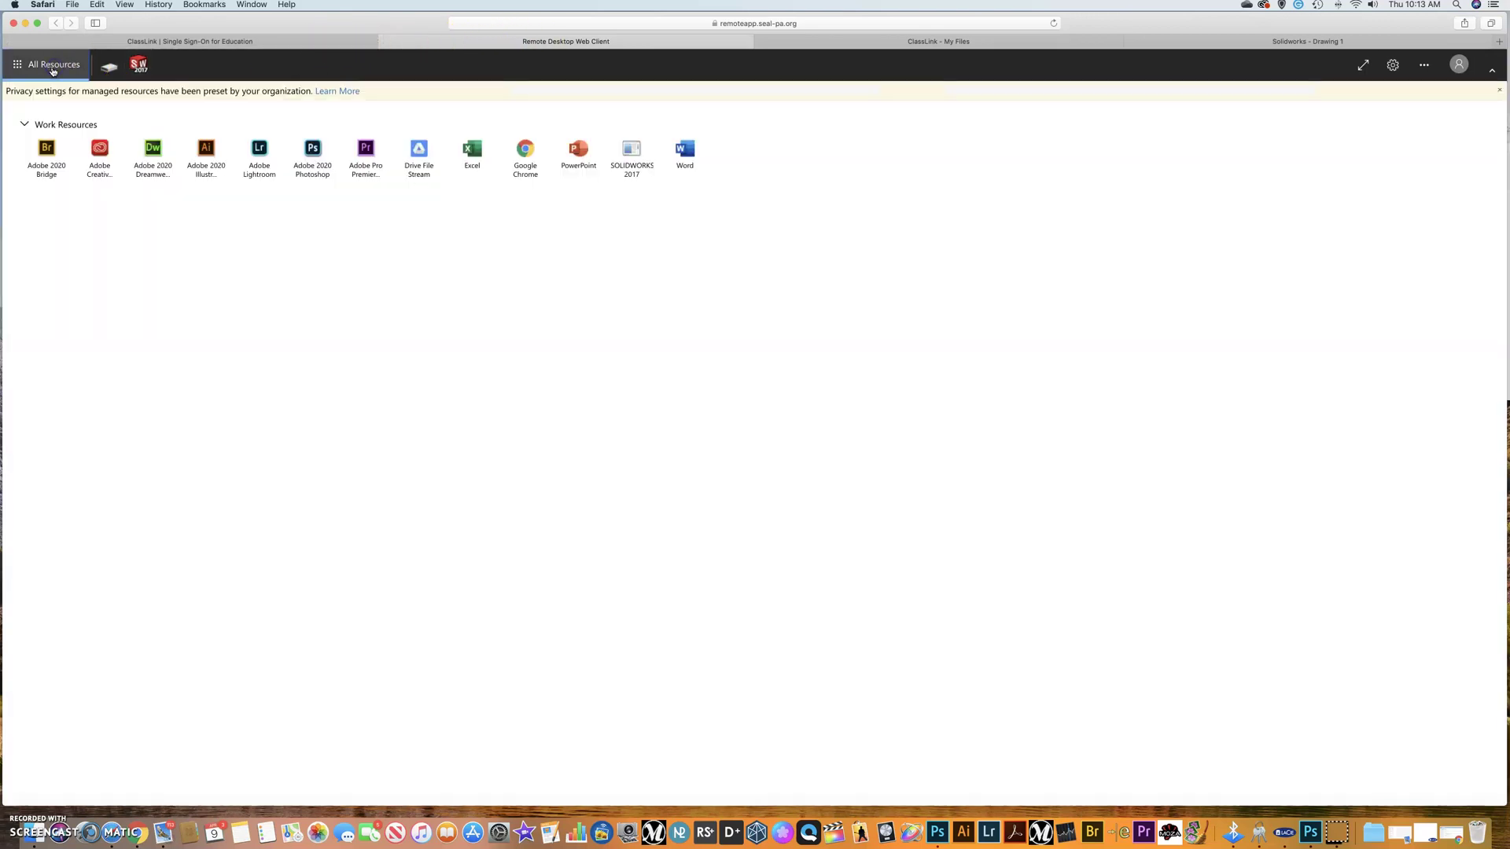
pyautogui.click(312, 151)
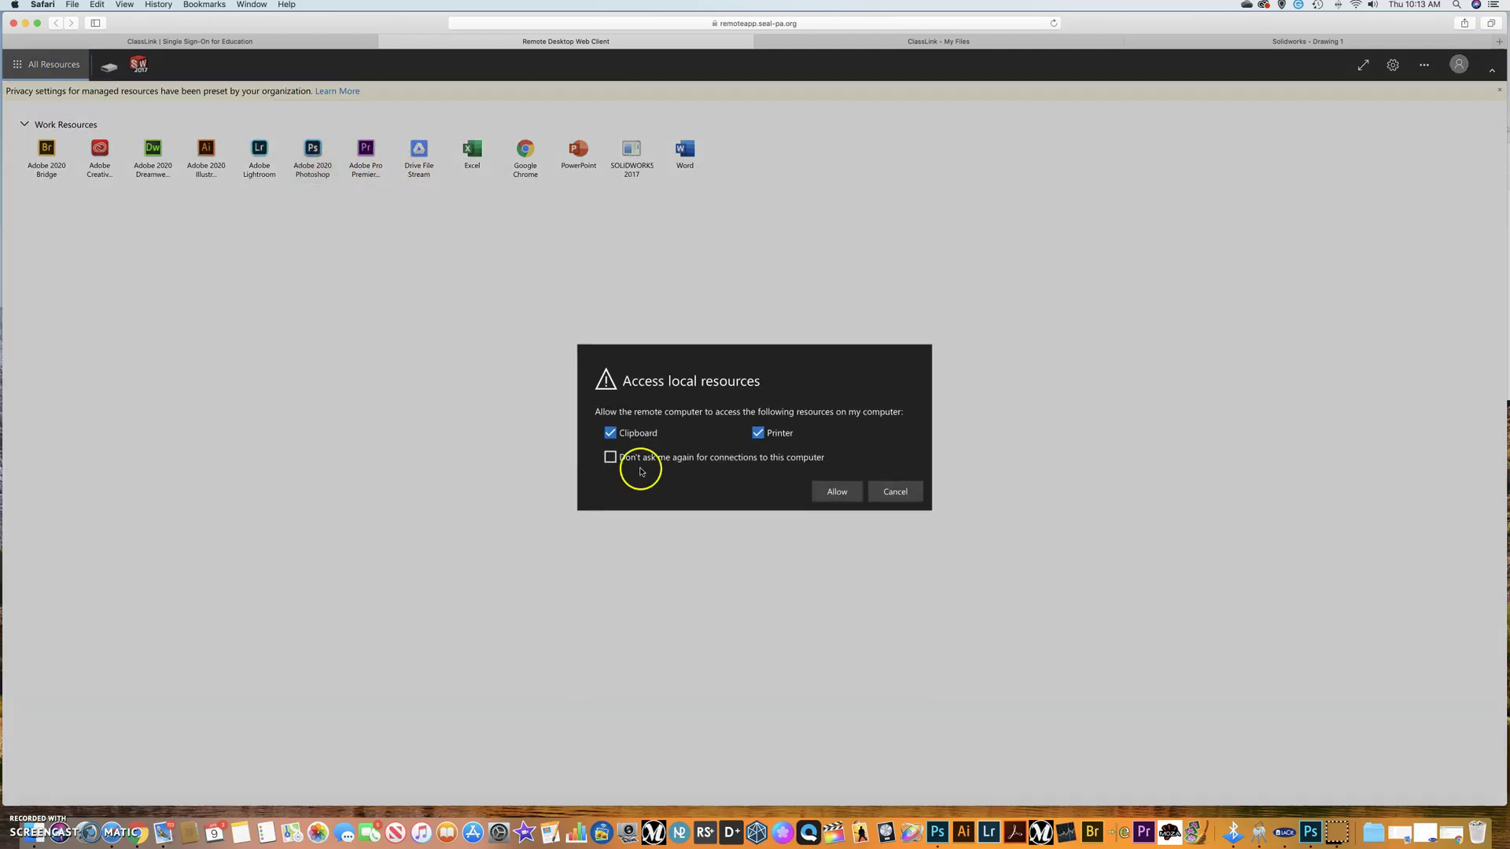
pyautogui.click(824, 491)
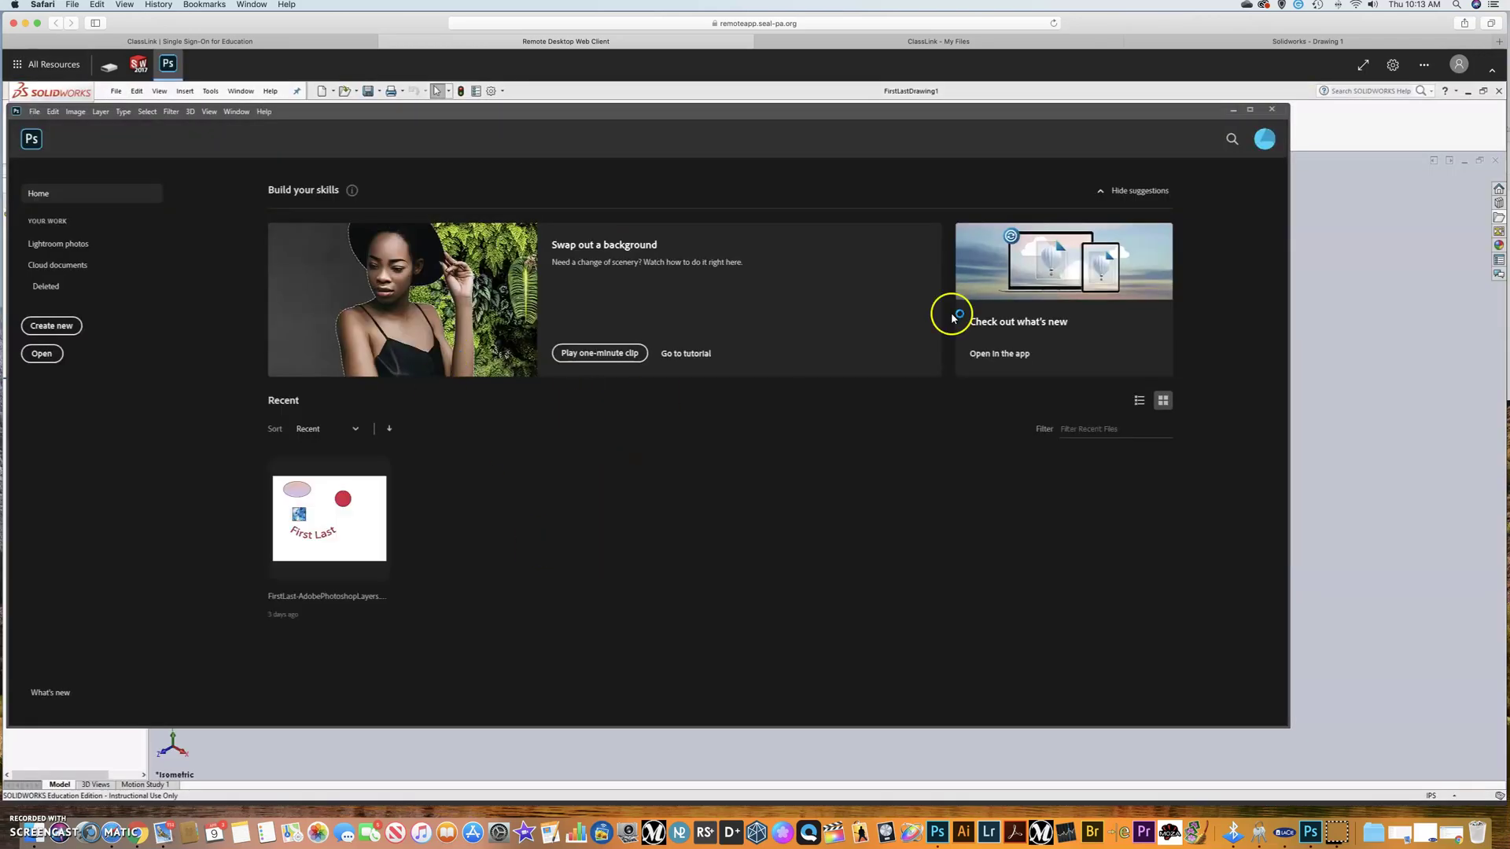
# Maximize Photoshop and open FirstLastLTR.psd from Google Drive File Stream > My Drive > Classroom > 7th Gr Tech Ed.
pyautogui.click(1250, 109)
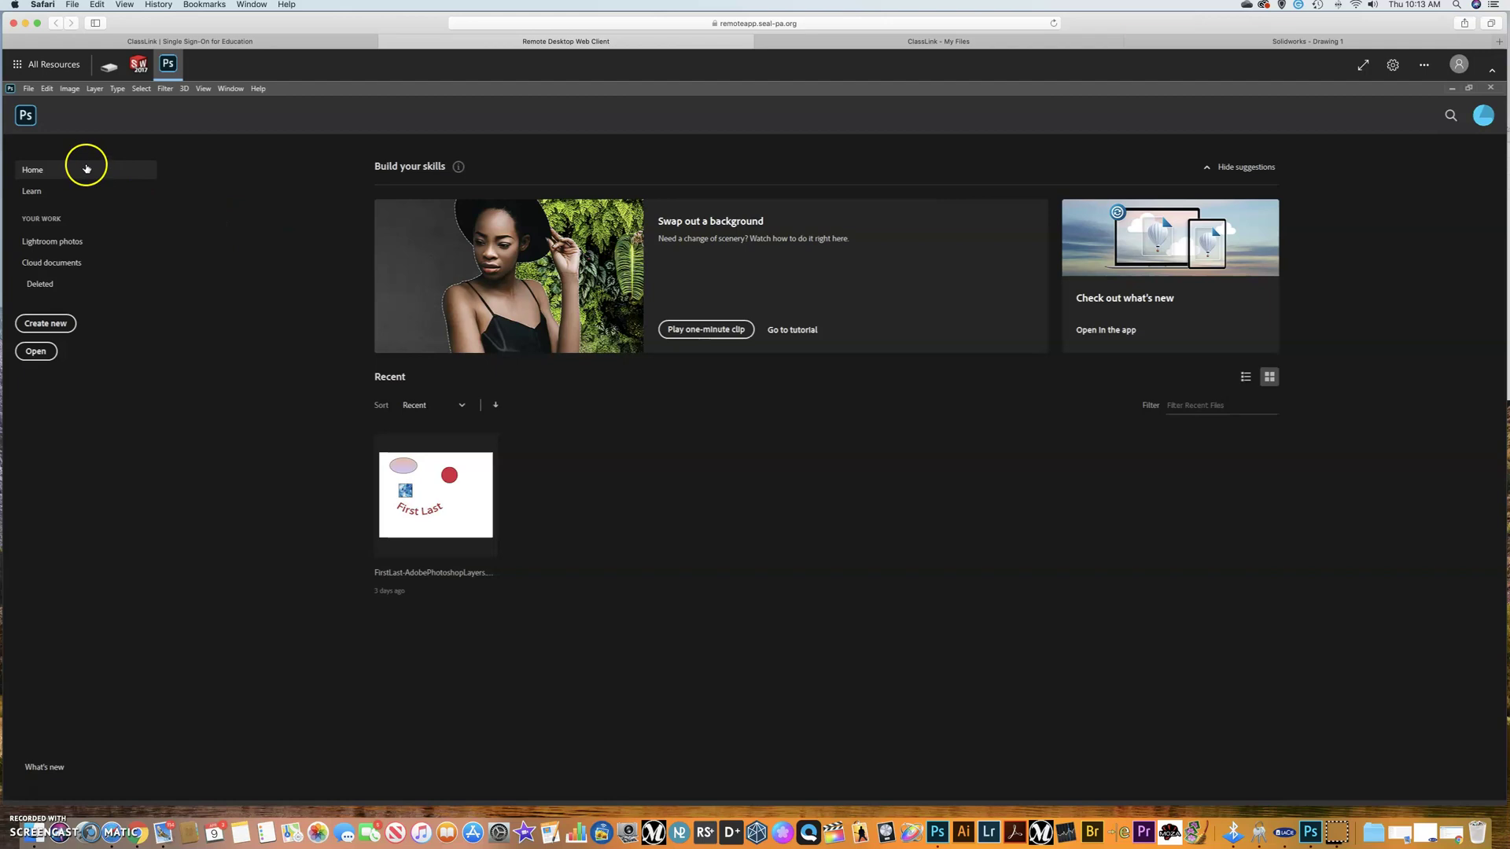
pyautogui.click(28, 88)
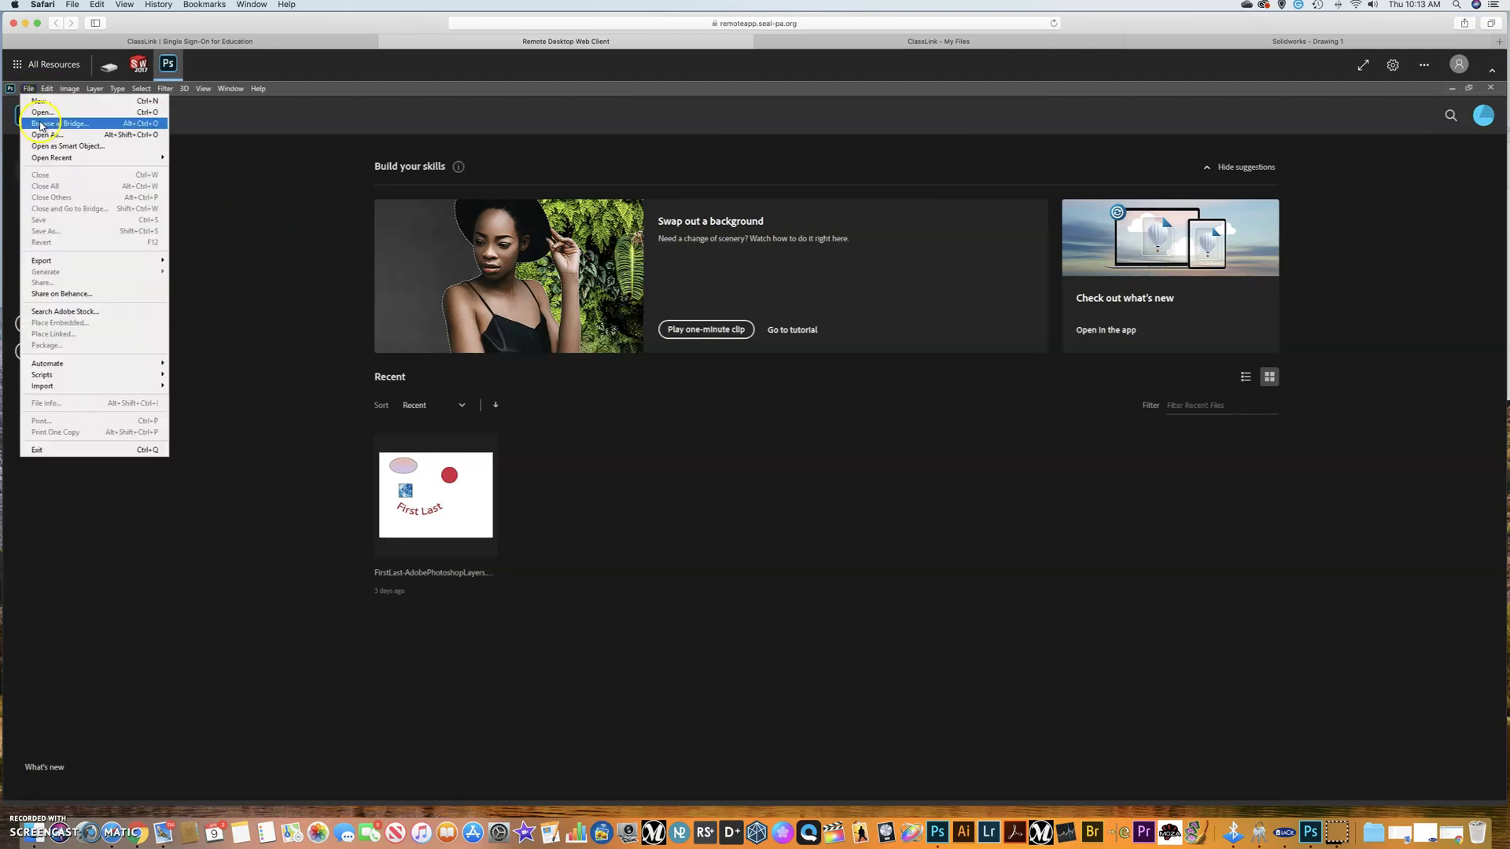
pyautogui.click(41, 114)
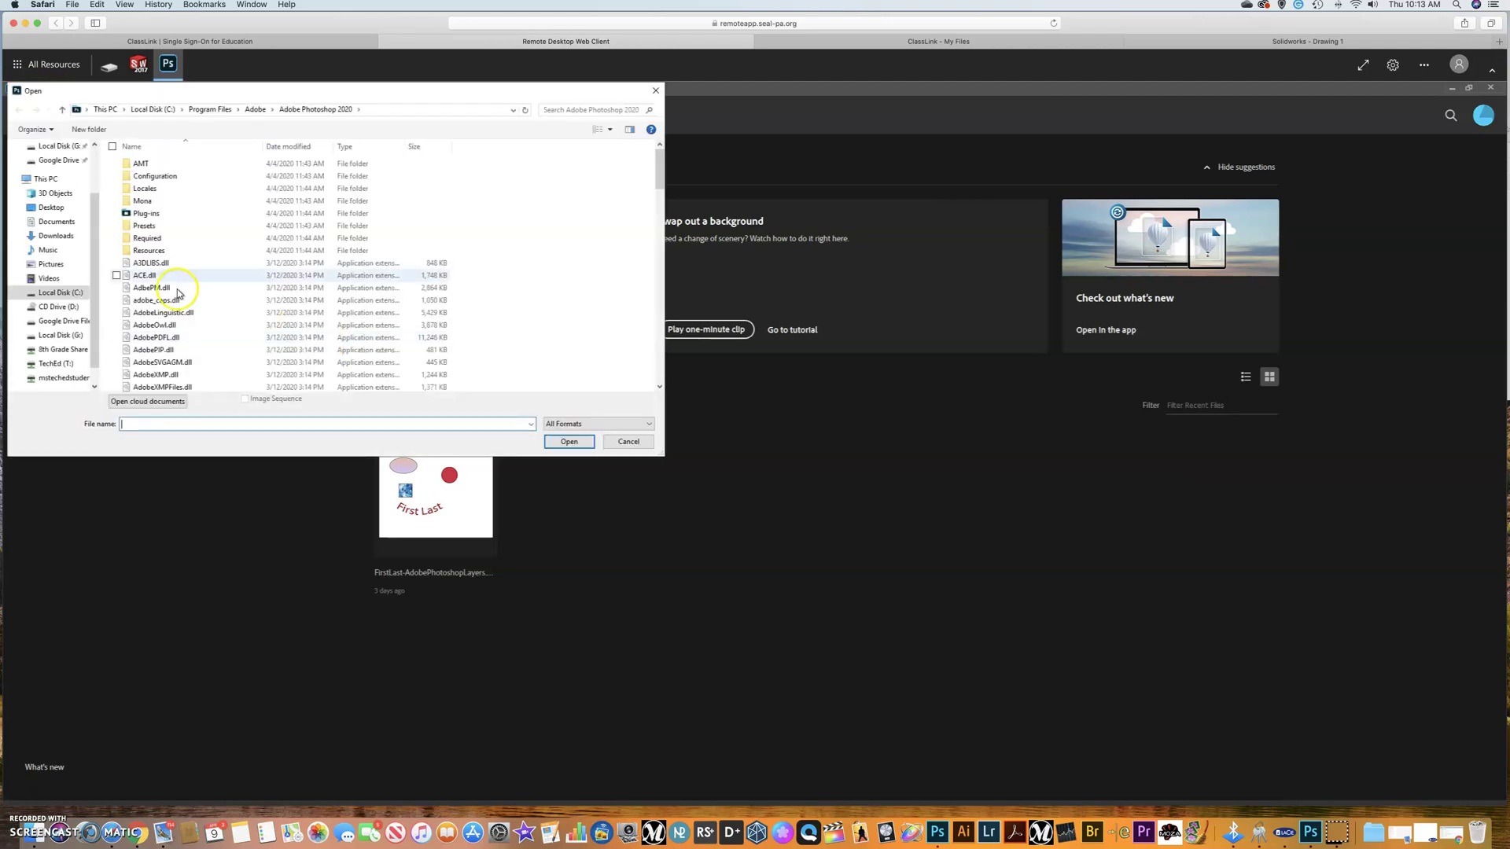
pyautogui.click(70, 323)
pyautogui.doubleClick(148, 164)
pyautogui.doubleClick(149, 163)
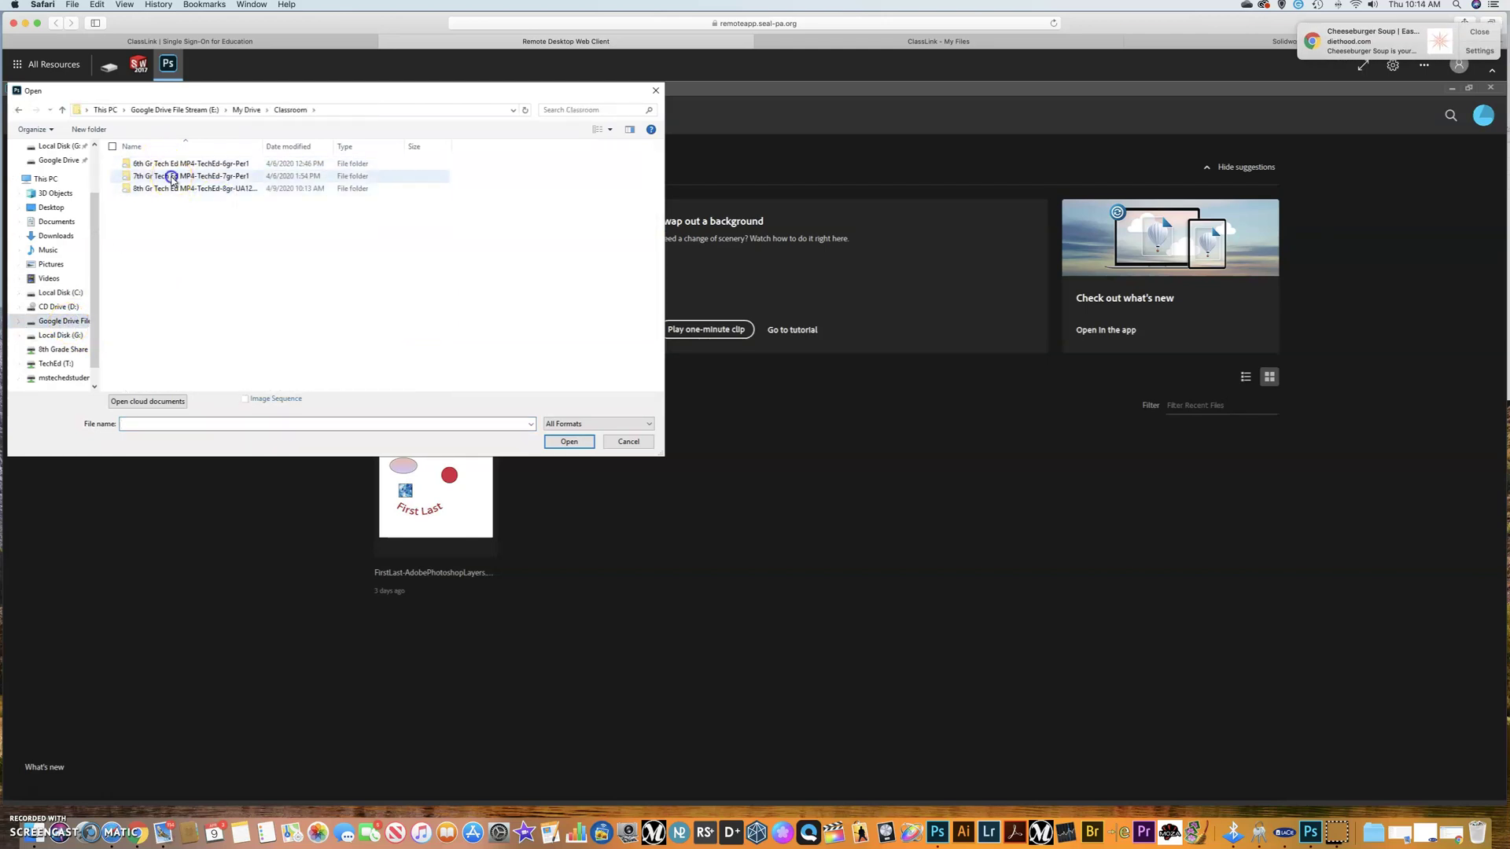
pyautogui.doubleClick(172, 177)
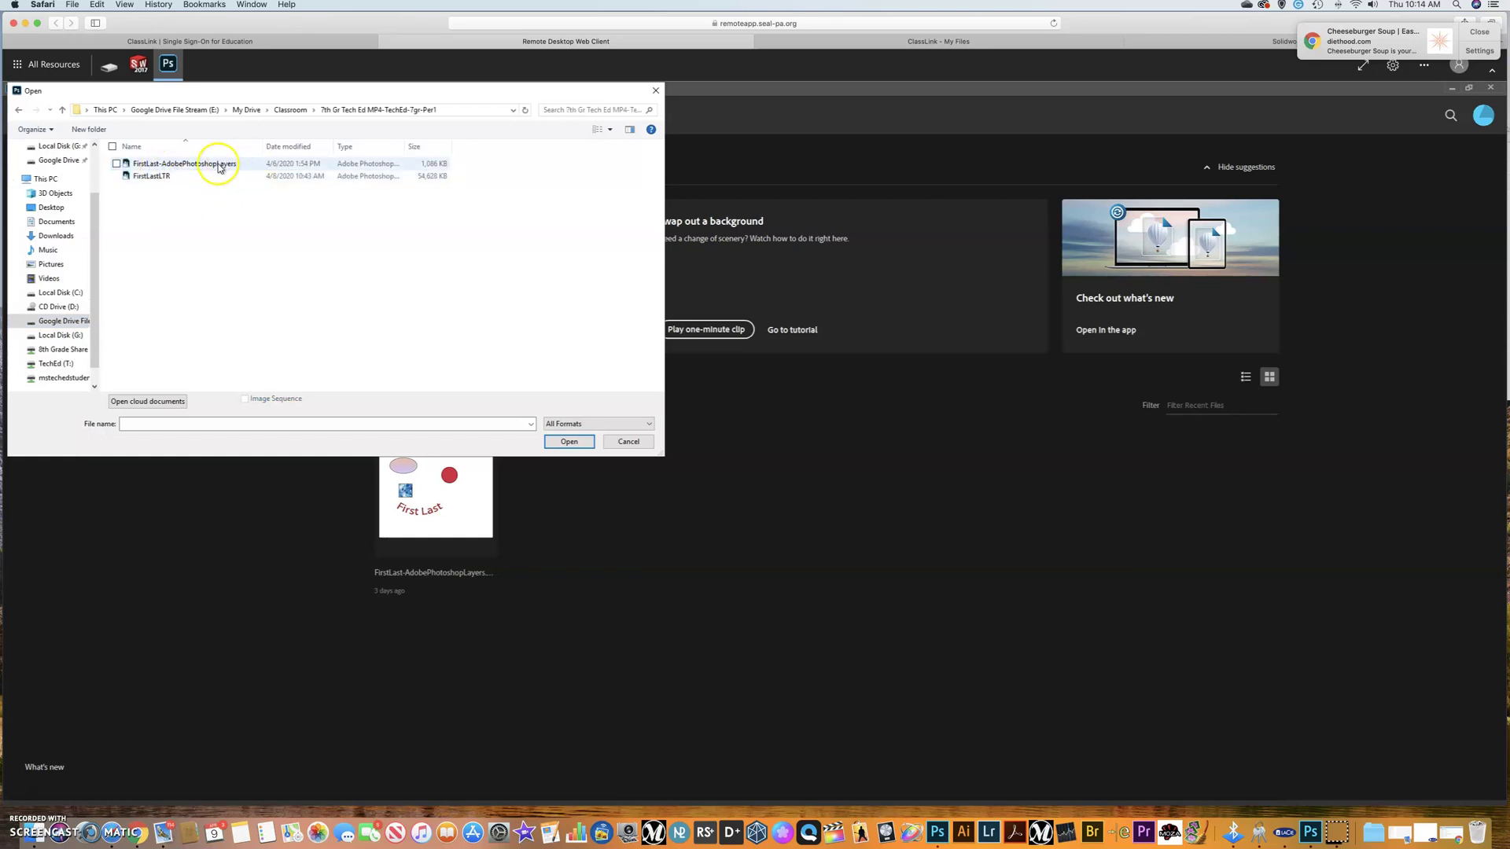
pyautogui.doubleClick(184, 176)
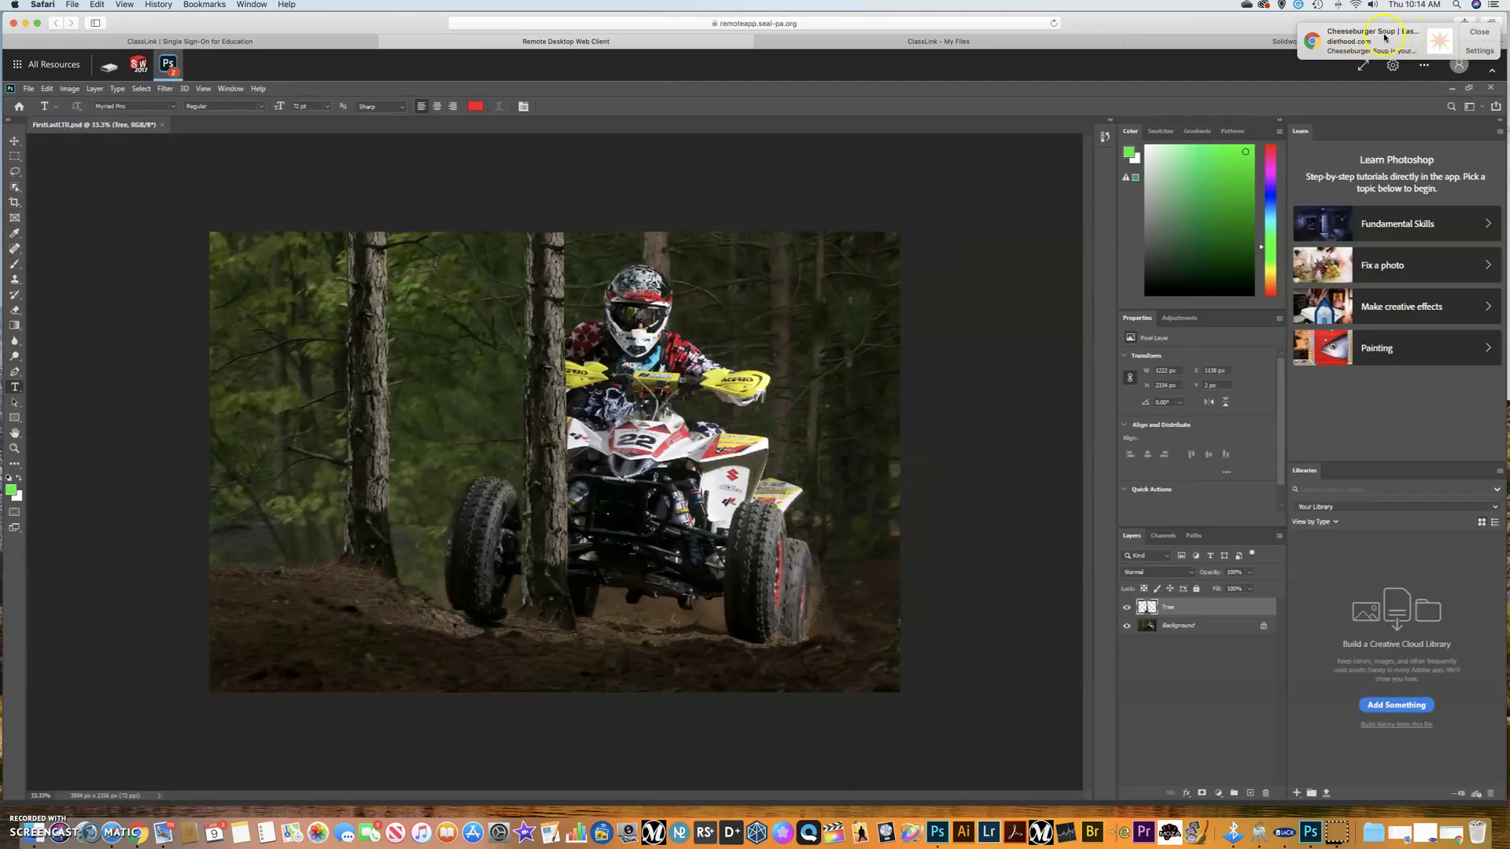
# Dismiss the notification and save FirstLastLTR.psd on the computer to Google Drive File Stream (E:).
pyautogui.click(1478, 33)
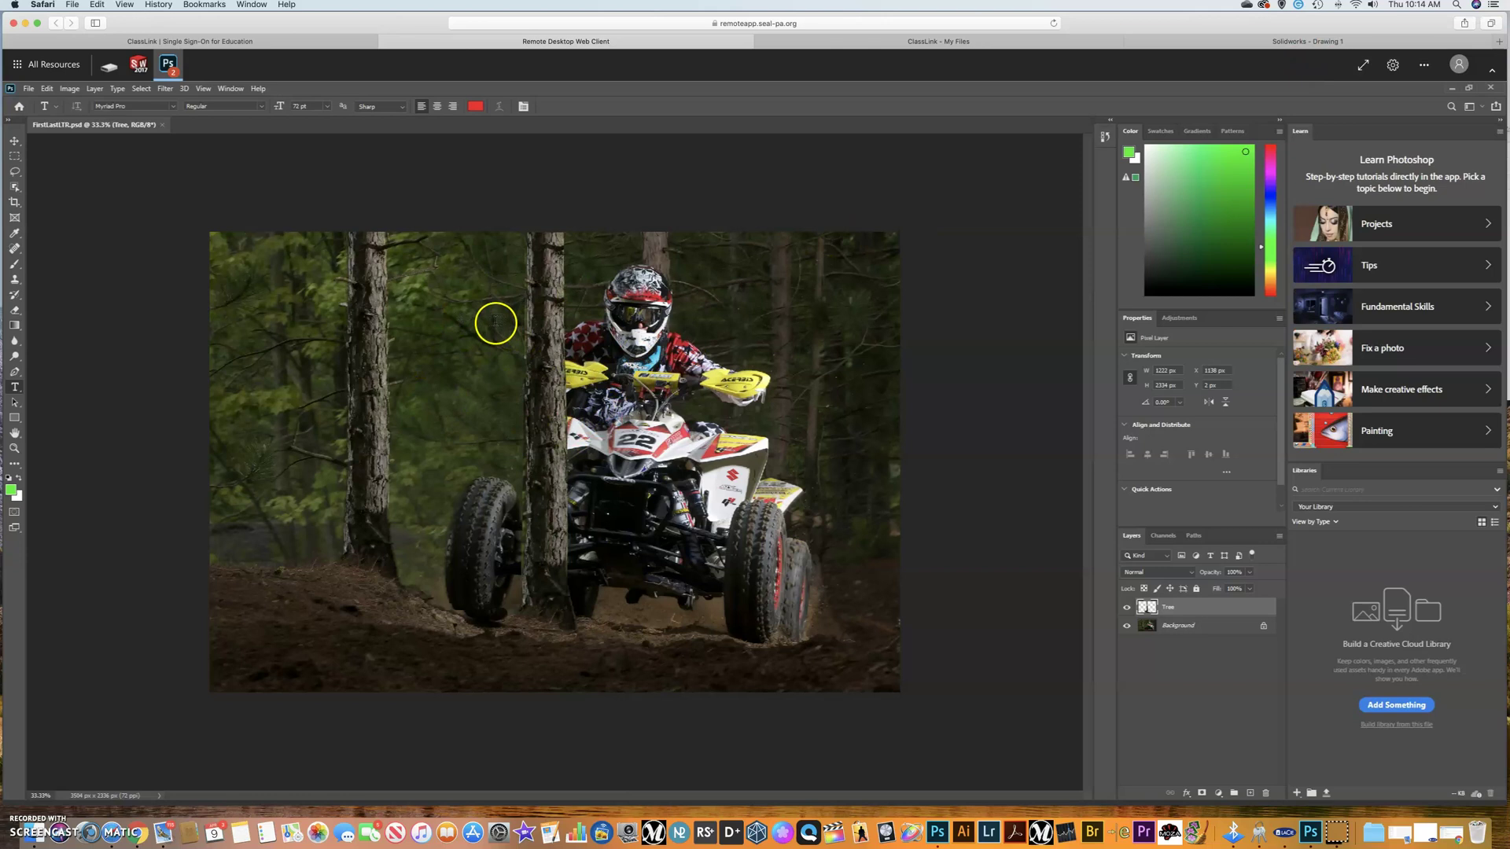
pyautogui.click(24, 90)
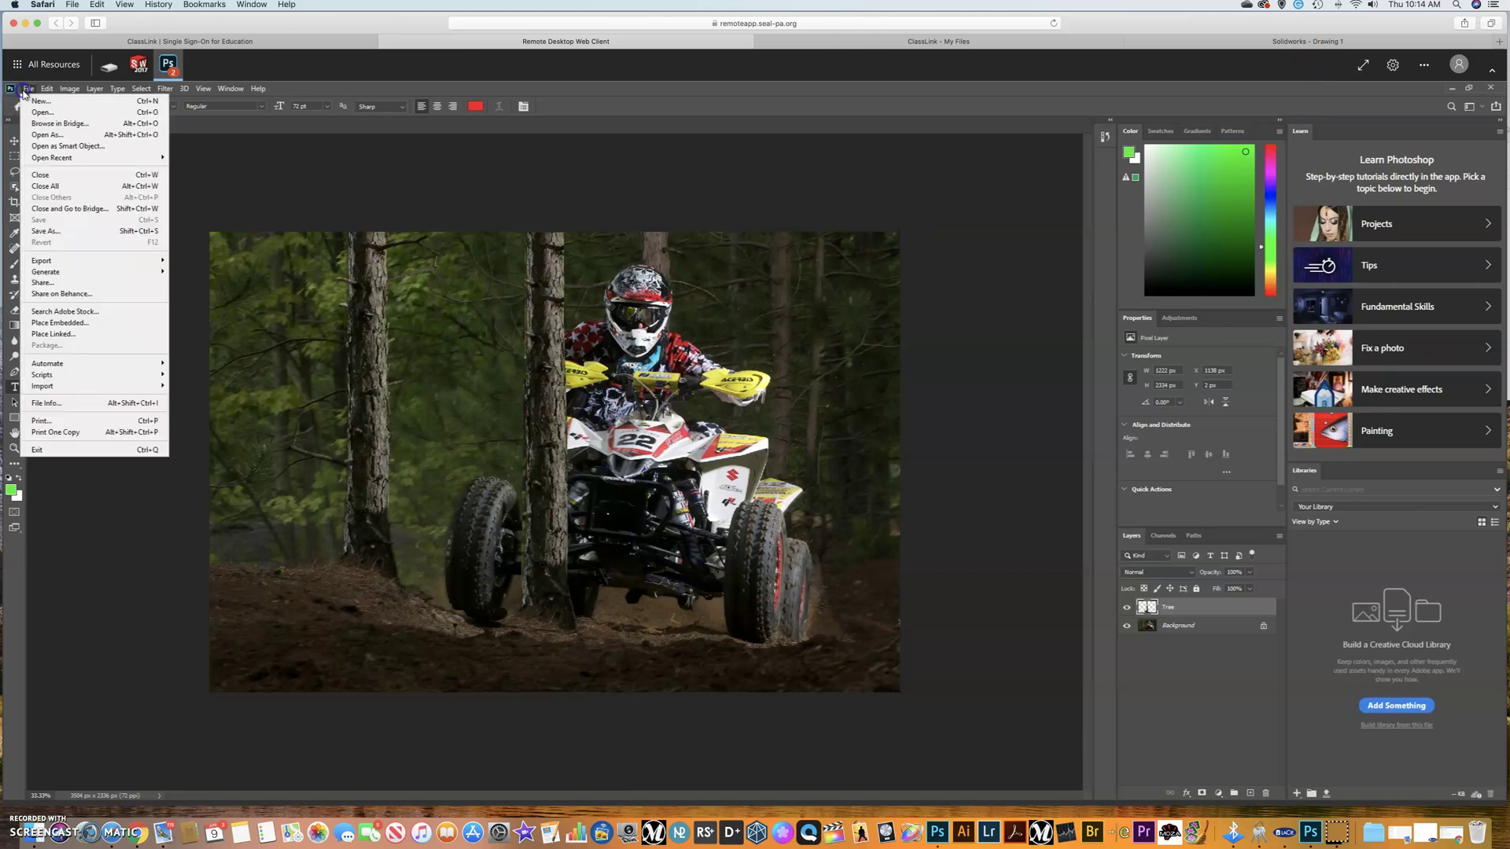
pyautogui.click(70, 228)
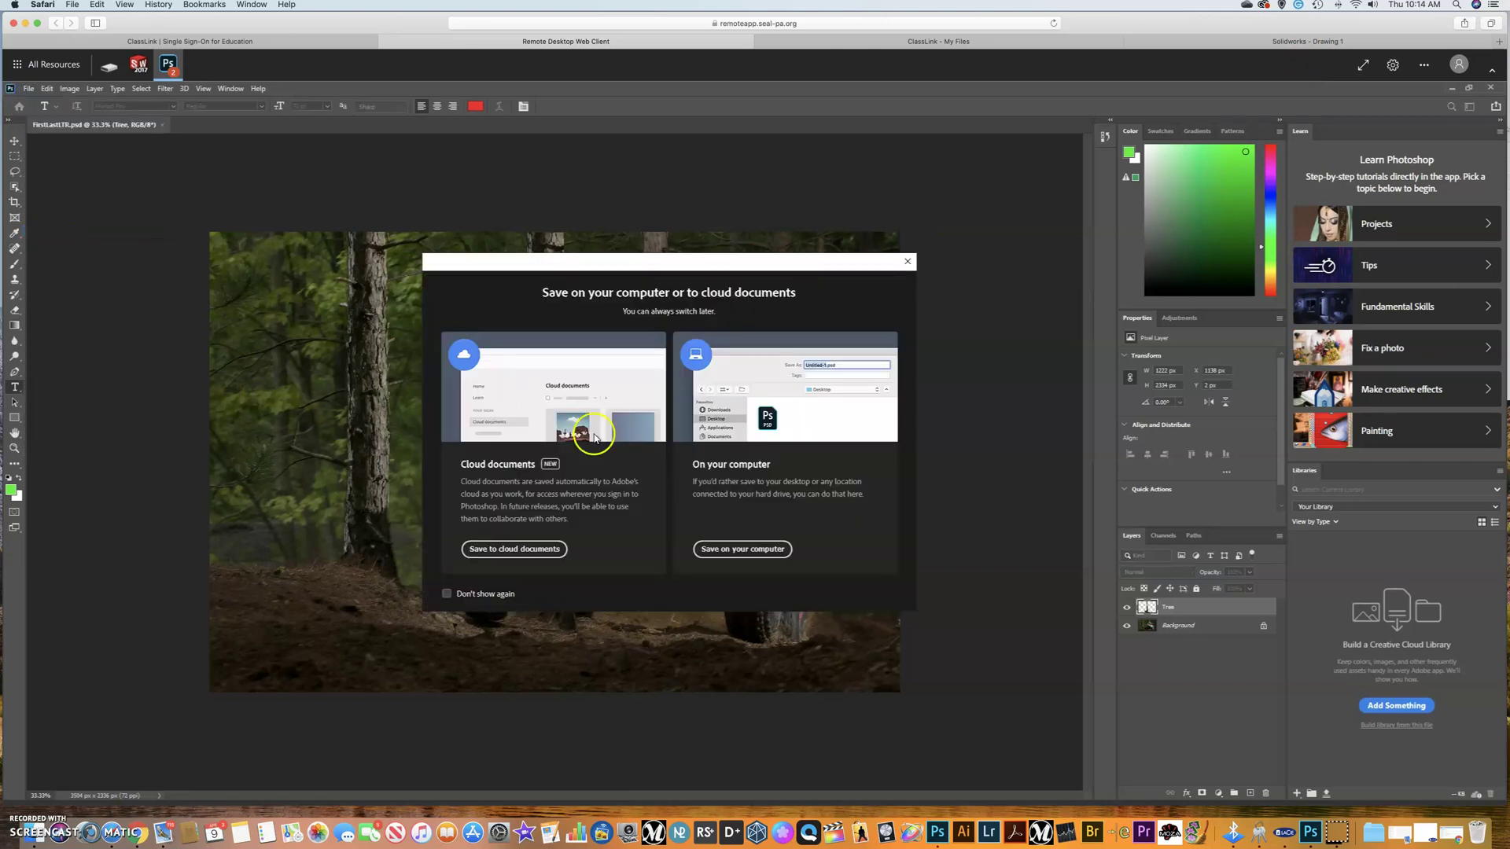
pyautogui.click(734, 550)
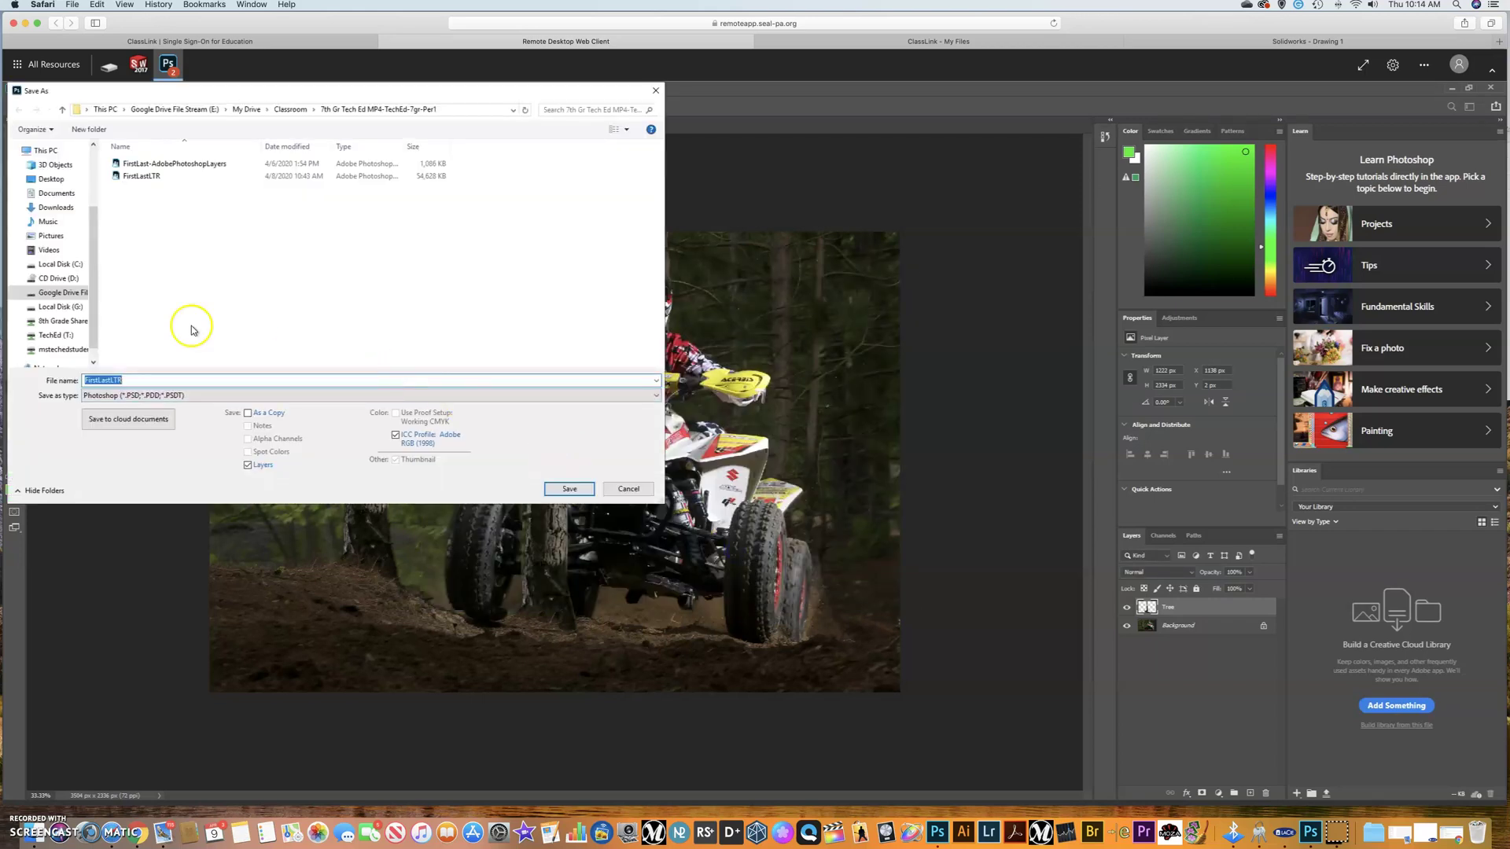
pyautogui.click(64, 297)
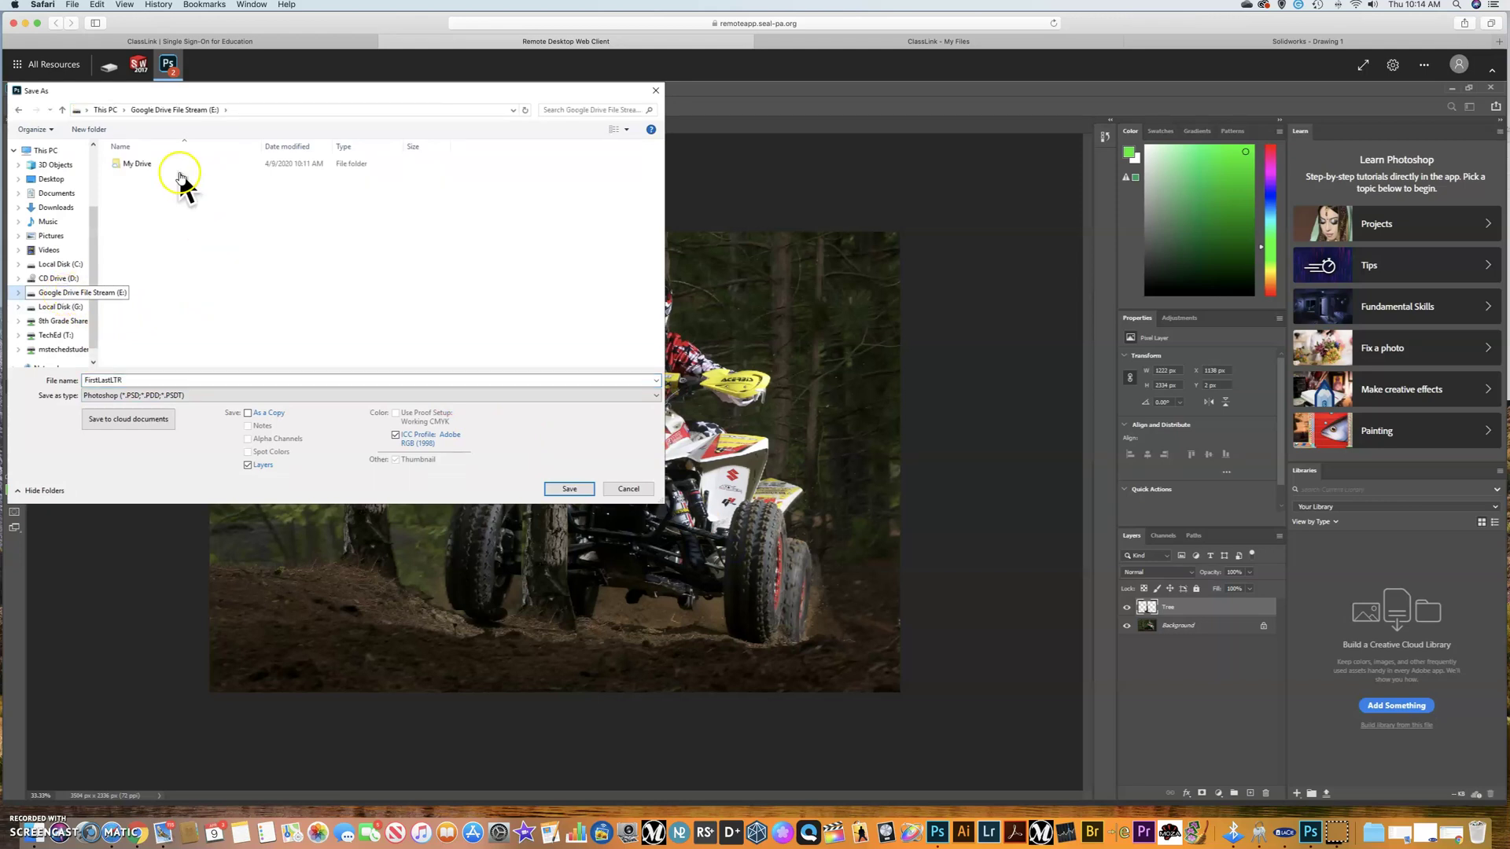
pyautogui.click(569, 488)
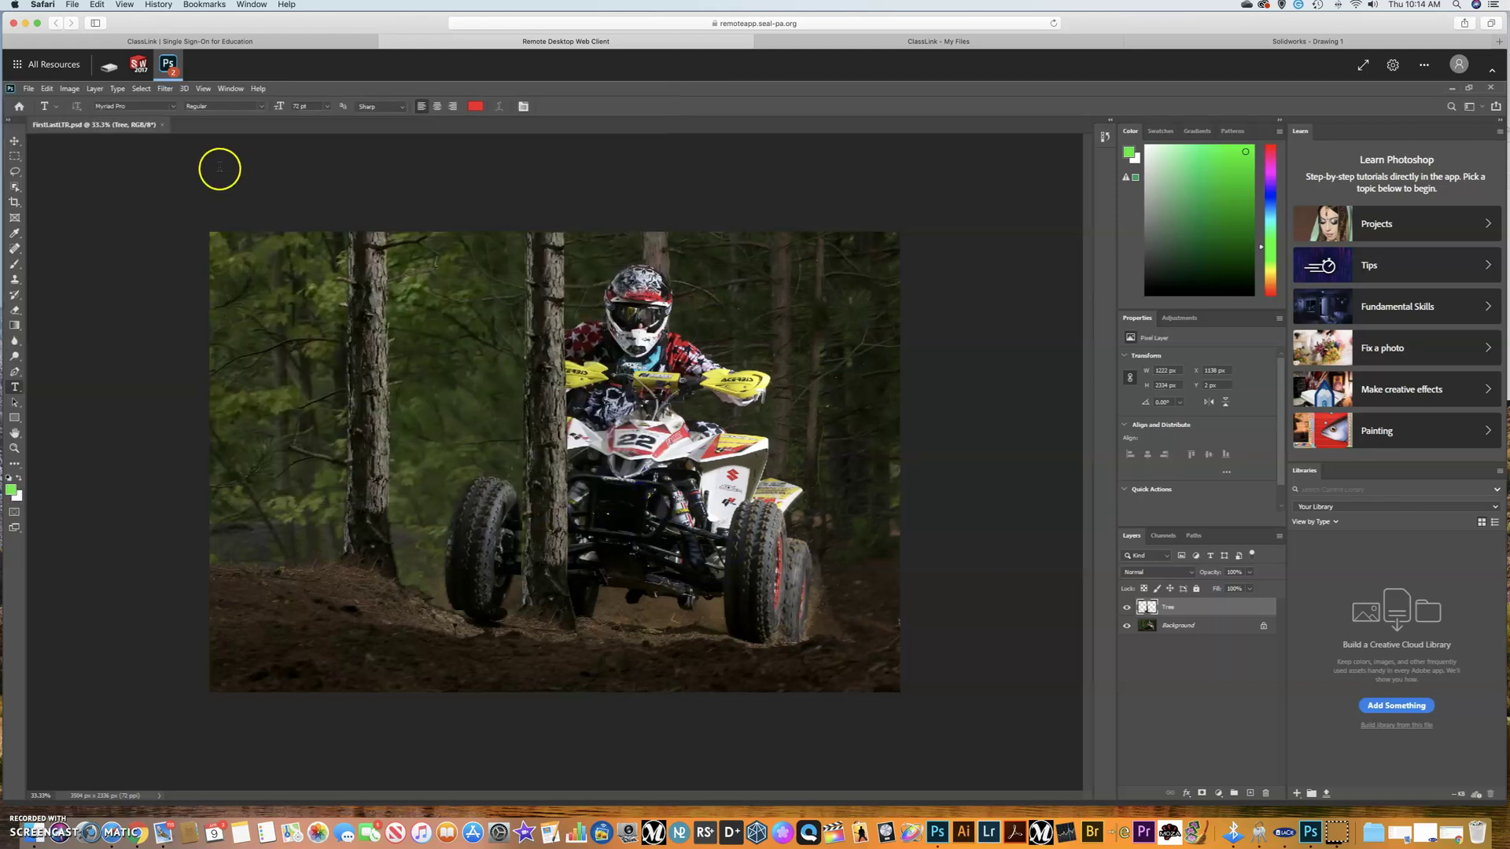
pyautogui.moveTo(109, 72)
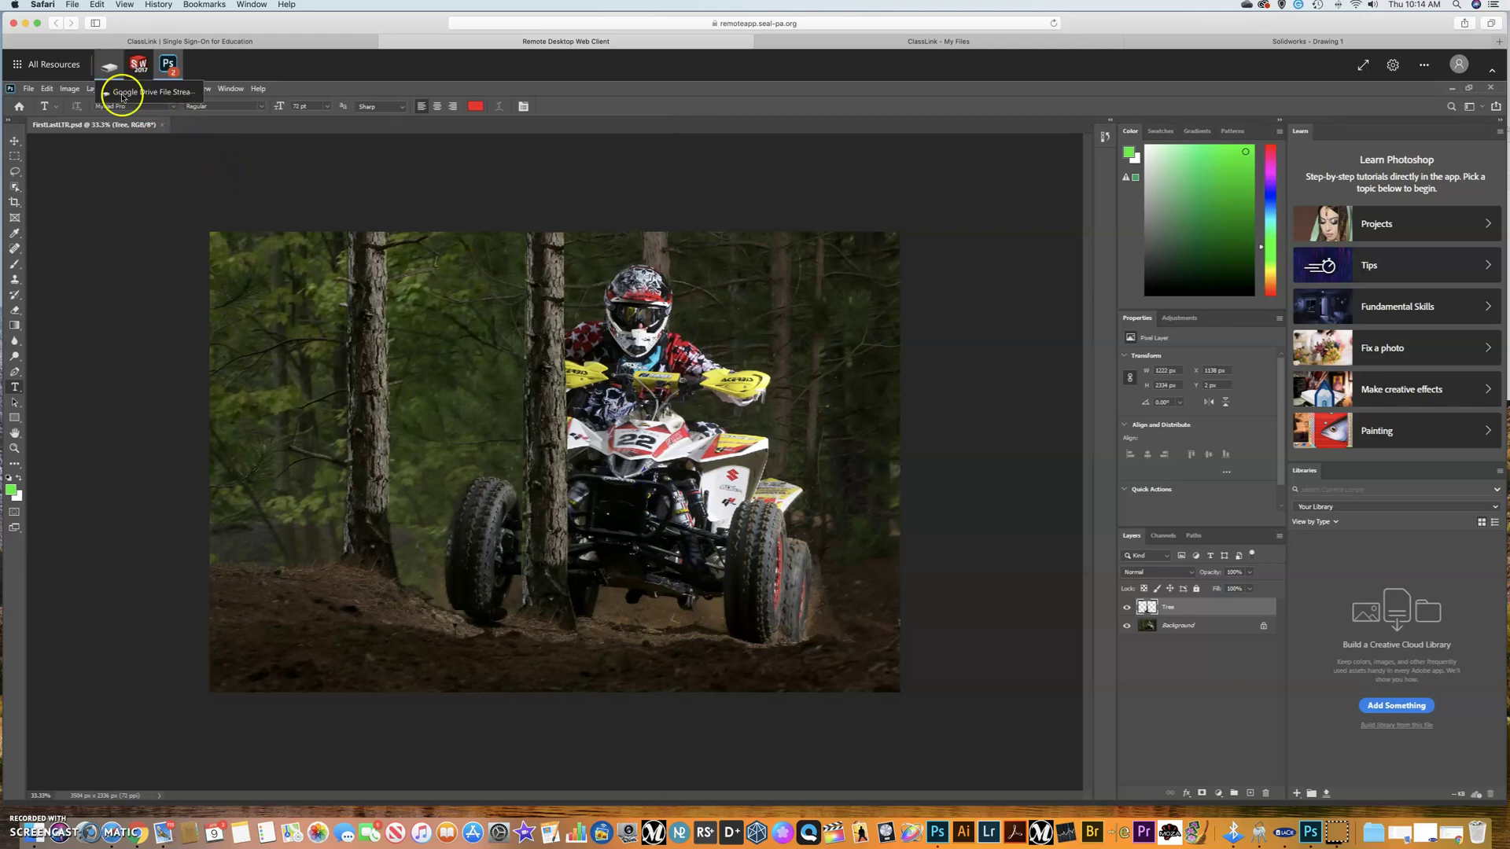